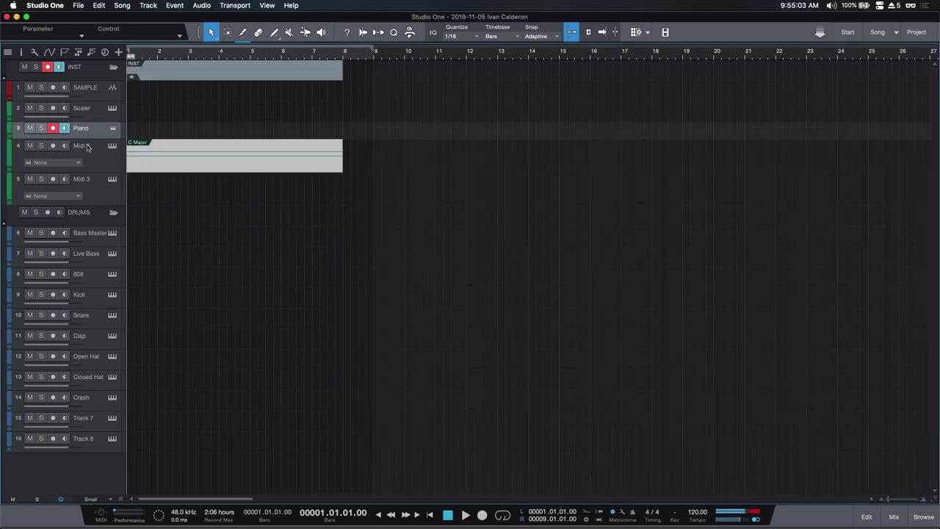
Step: Rename Midi 2 to 'C Major Scale', then create and open an empty Piano part over bars 1–9
double_click(82, 146)
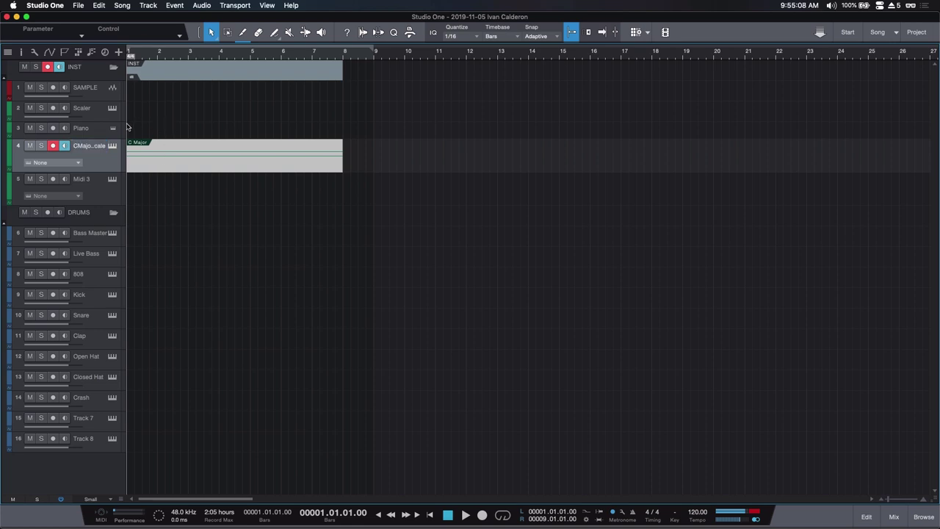
left_click(101, 120)
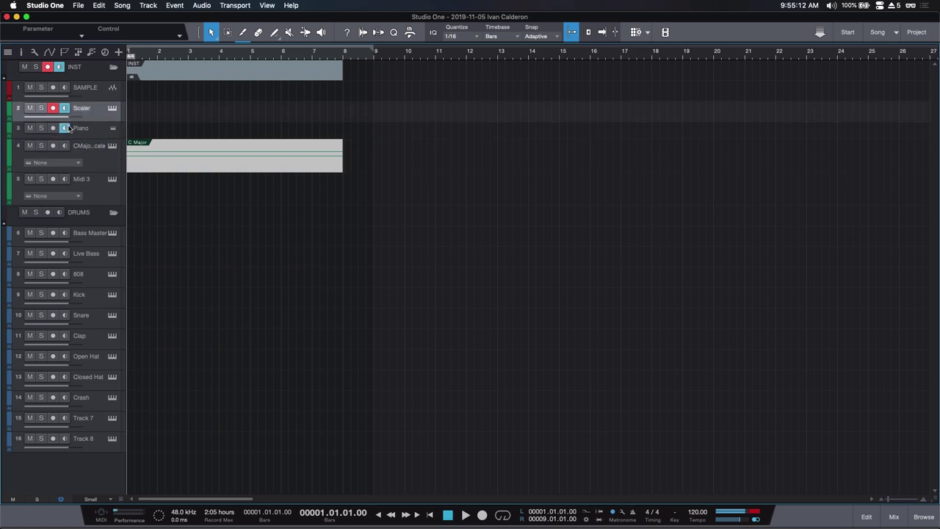
double_click(137, 133)
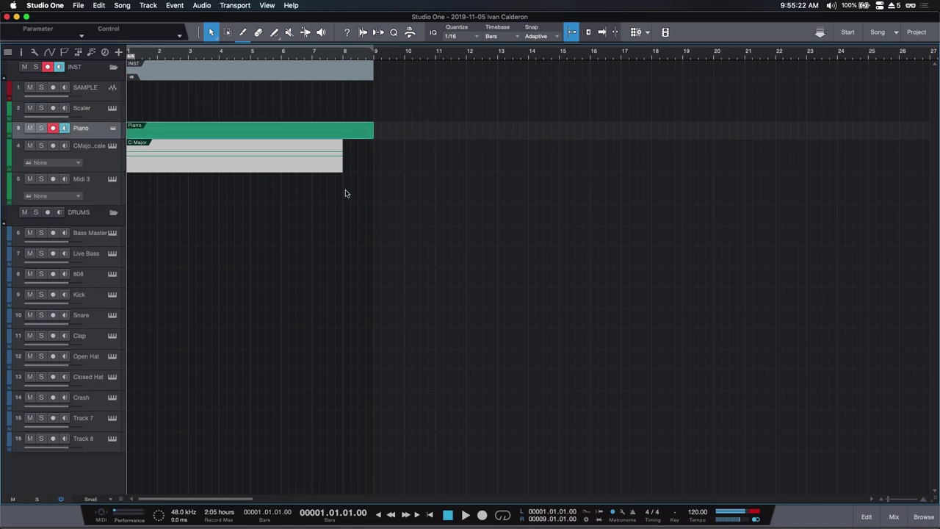
double_click(325, 129)
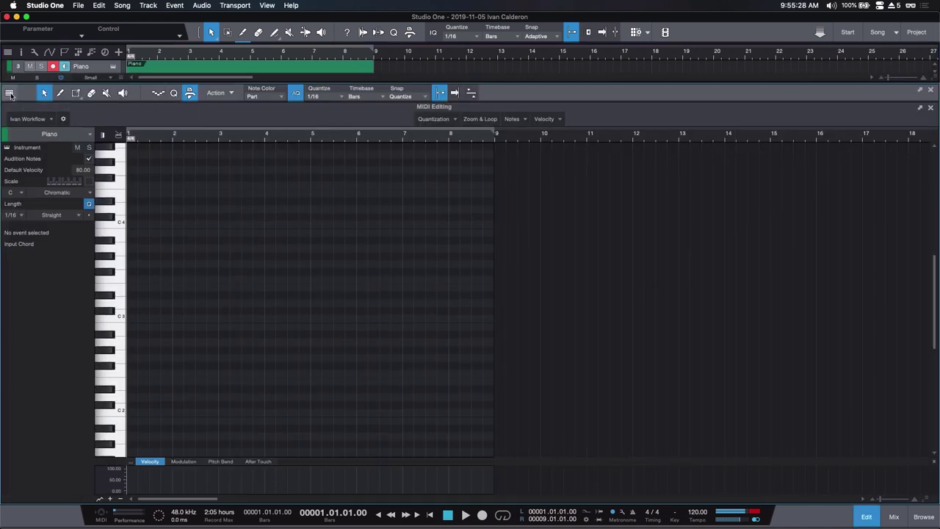
Step: Enable the C Major Scale track as guide rows in the Piano part's note editor
left_click(9, 94)
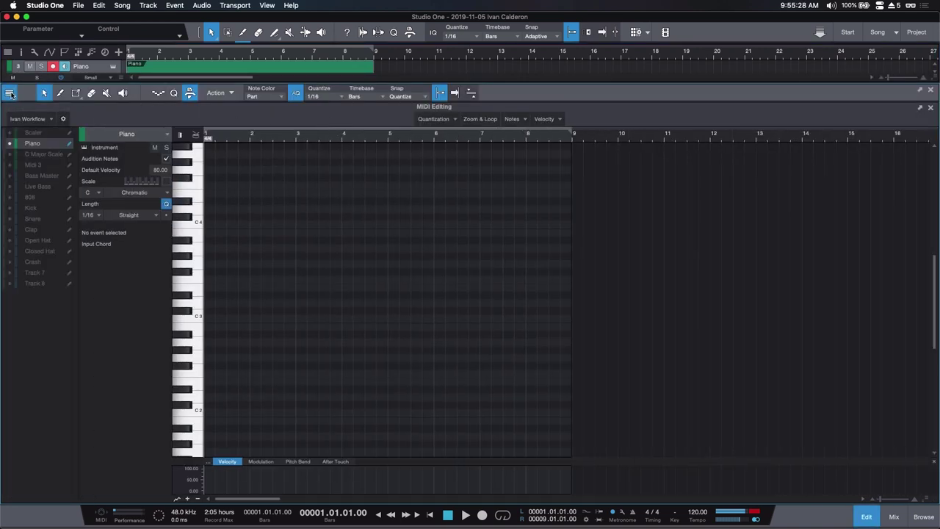
left_click(9, 154)
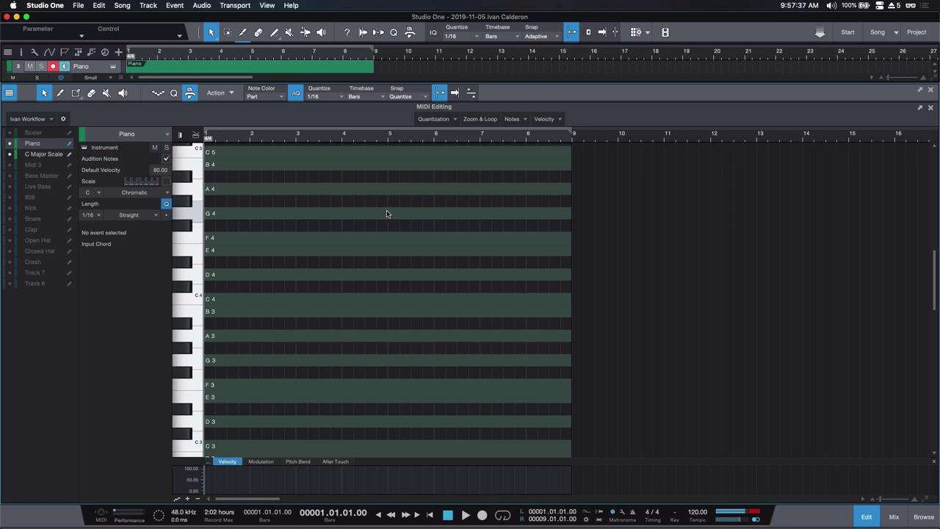
Step: Draw a one-bar F3 note at the start of bar 1
scroll(389, 261, "up", 1)
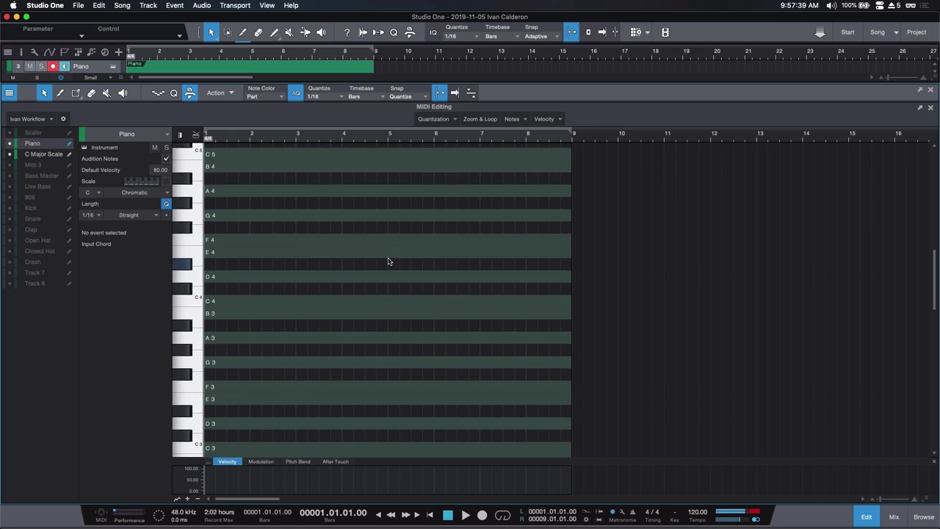
scroll(316, 258, "down", 10)
right_click(137, 274)
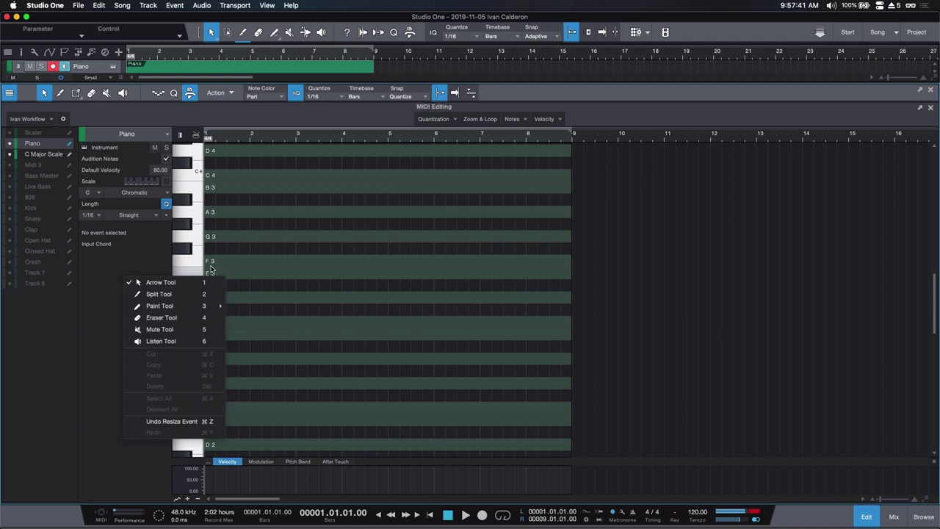
left_click(208, 262)
left_click(210, 263)
left_click_drag(210, 261, 251, 261)
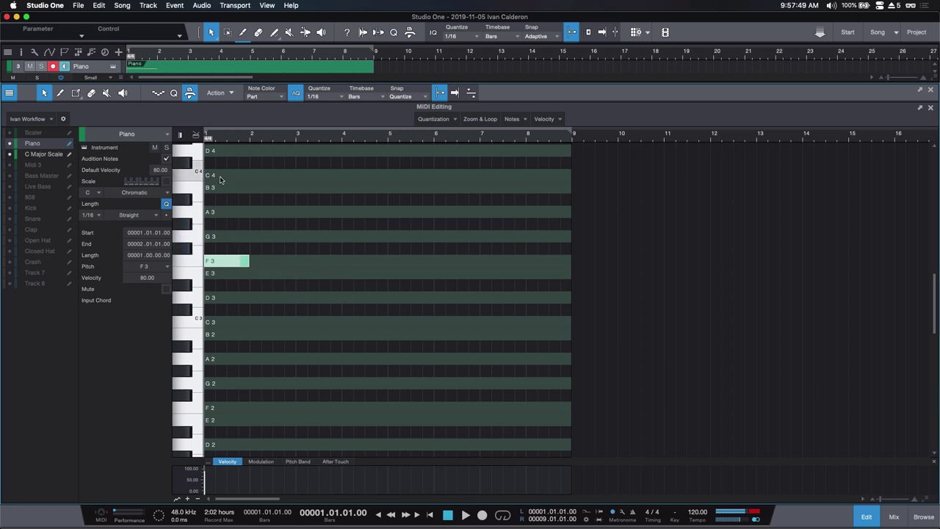
left_click(245, 231)
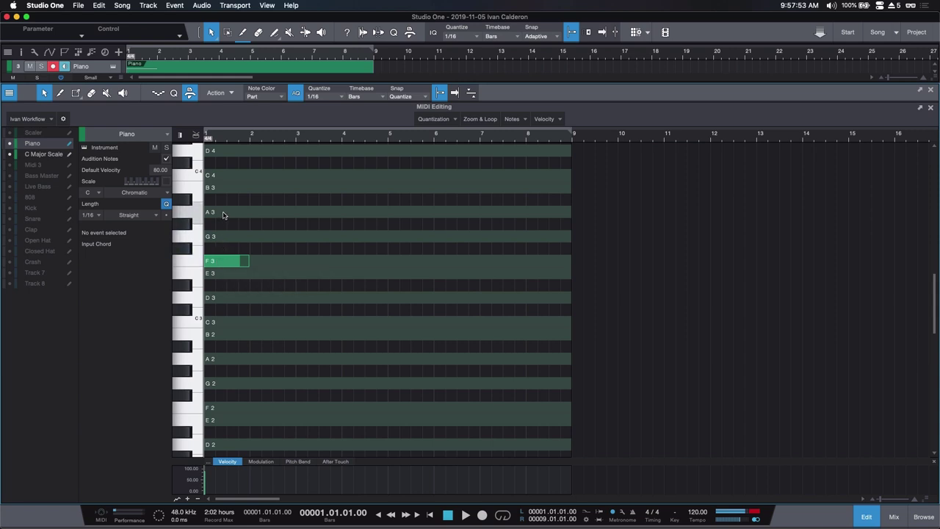
Step: Copy the F3 note up to A3 and C4 to complete the F chord
left_click_drag(235, 263, 213, 214)
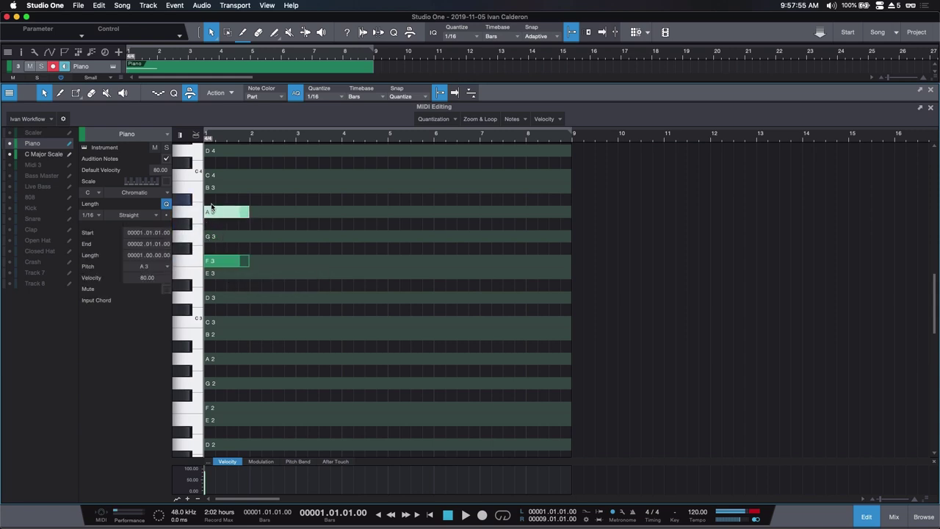
left_click_drag(217, 213, 215, 176)
left_click(300, 177)
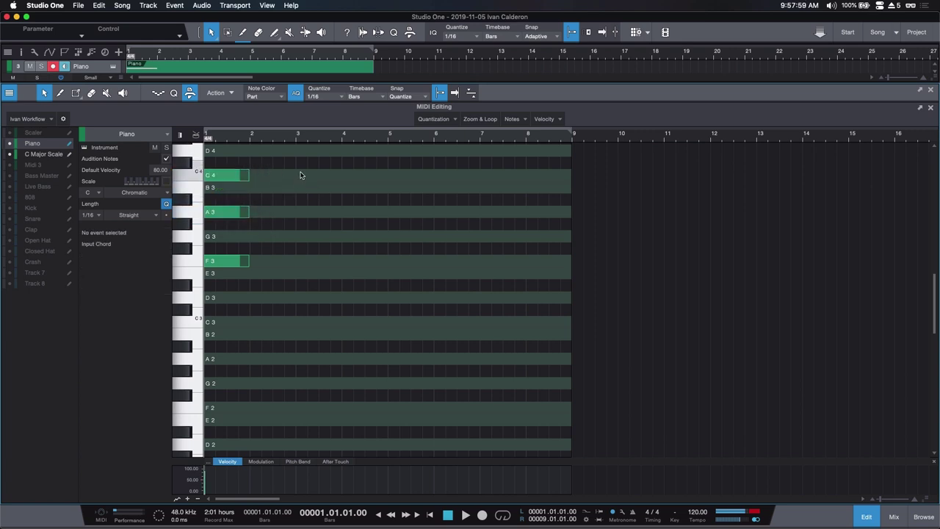
scroll(350, 259, "up", 5)
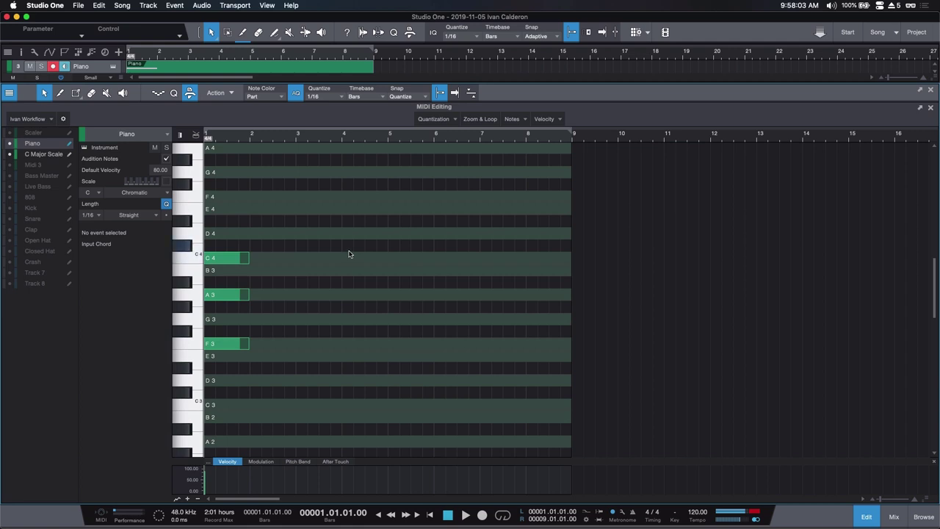
Step: Build the A3–C4–E4 A minor chord in bar 2 from note copies and audition it
key("space")
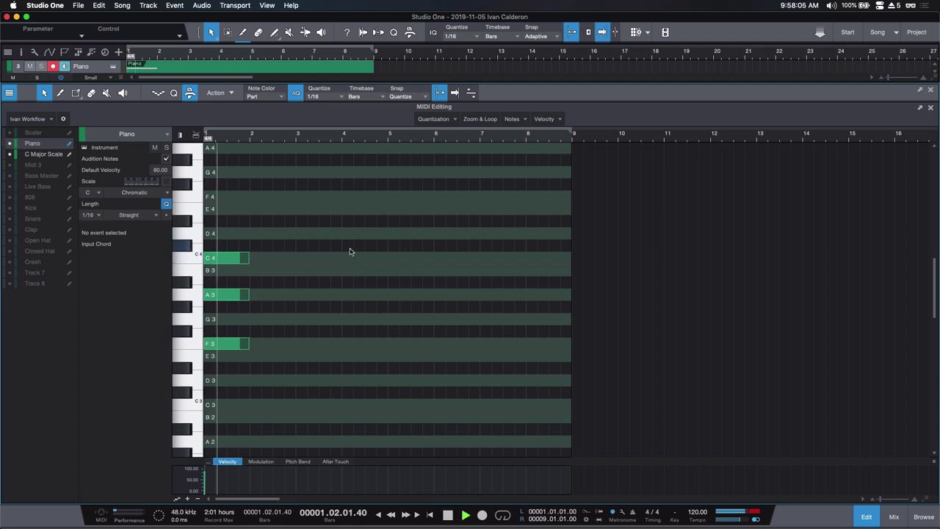
key("space")
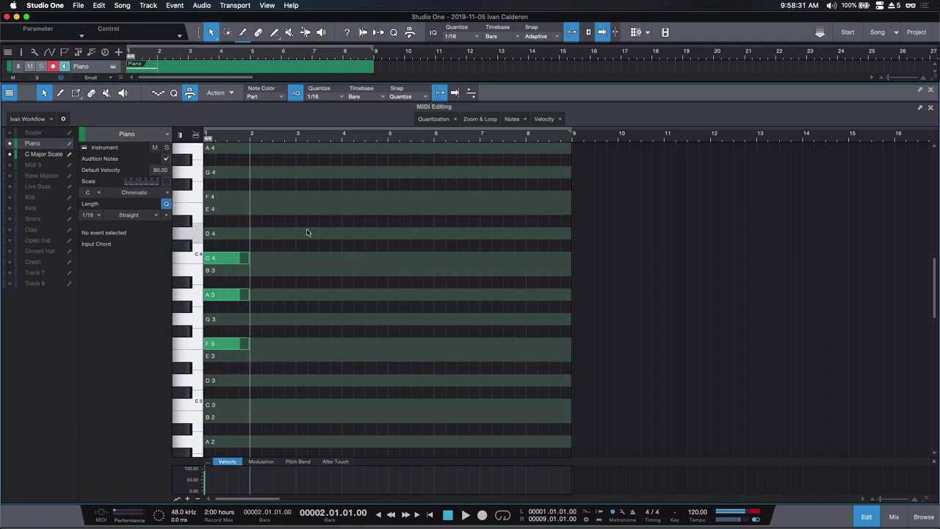
key("comma")
left_click_drag(224, 295, 257, 294)
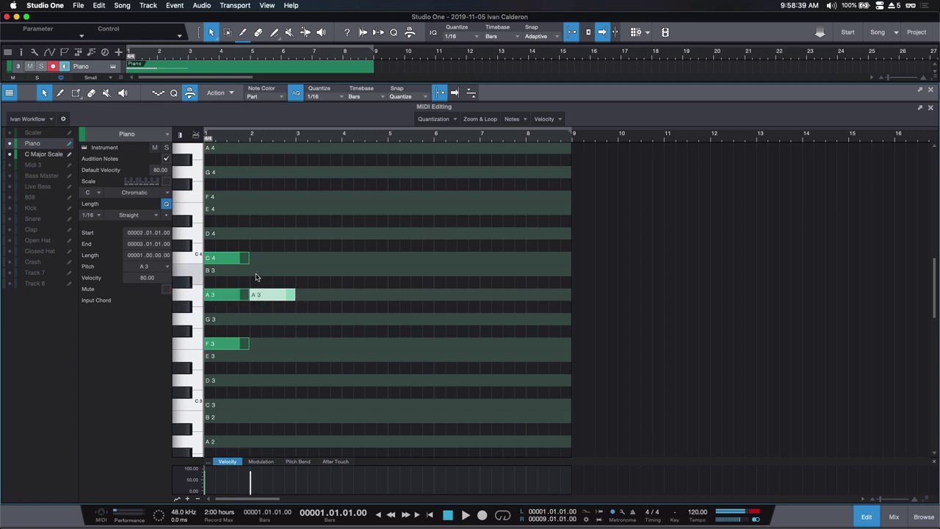
left_click_drag(269, 293, 266, 210)
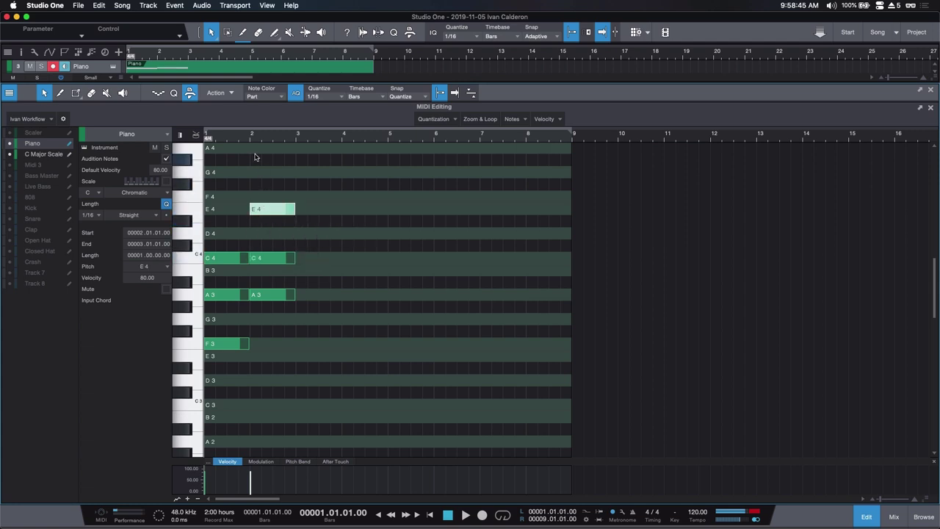
left_click(251, 135)
key("space")
key("space")
key("comma")
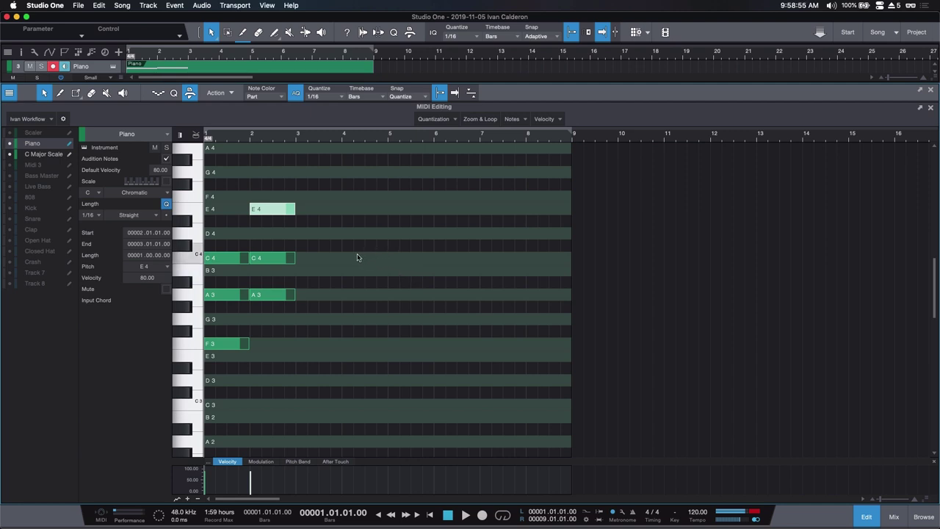
Step: Build the G3–B3–D4 G major chord in bar 3 and play all three chords
left_click(323, 286)
left_click_drag(259, 297, 308, 321)
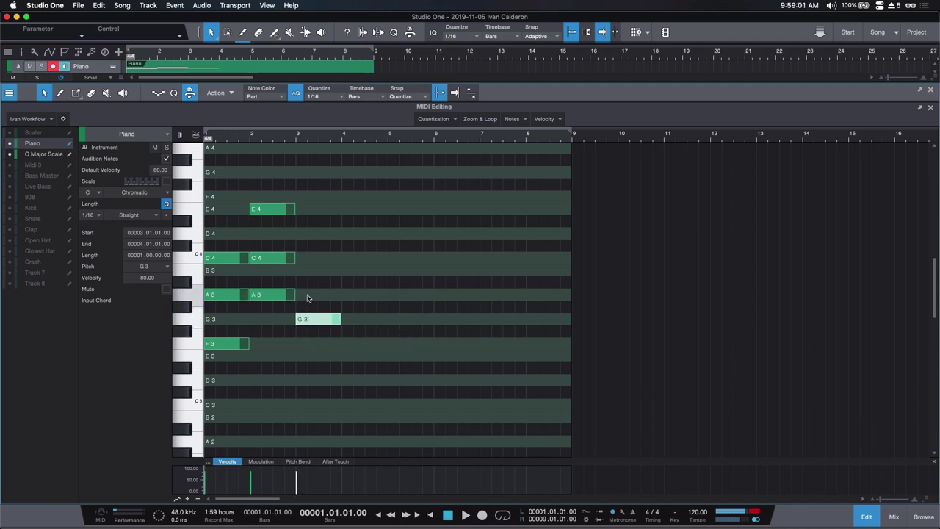
left_click_drag(307, 318, 307, 235)
left_click(313, 207)
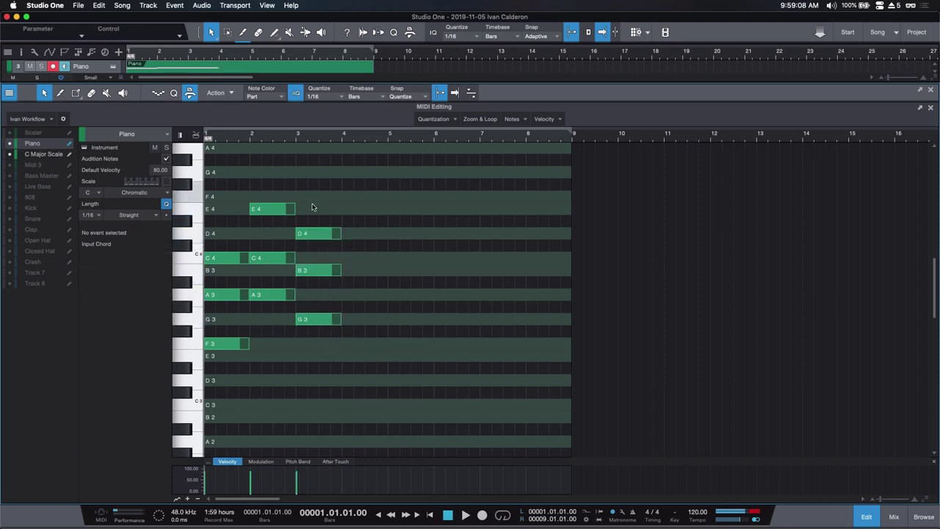
left_click(297, 135)
key("space")
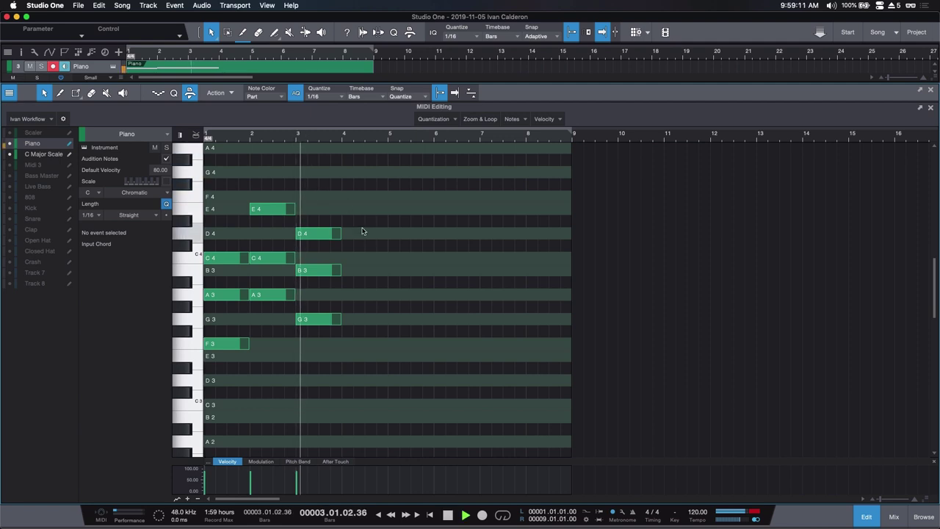
key("space")
key("comma")
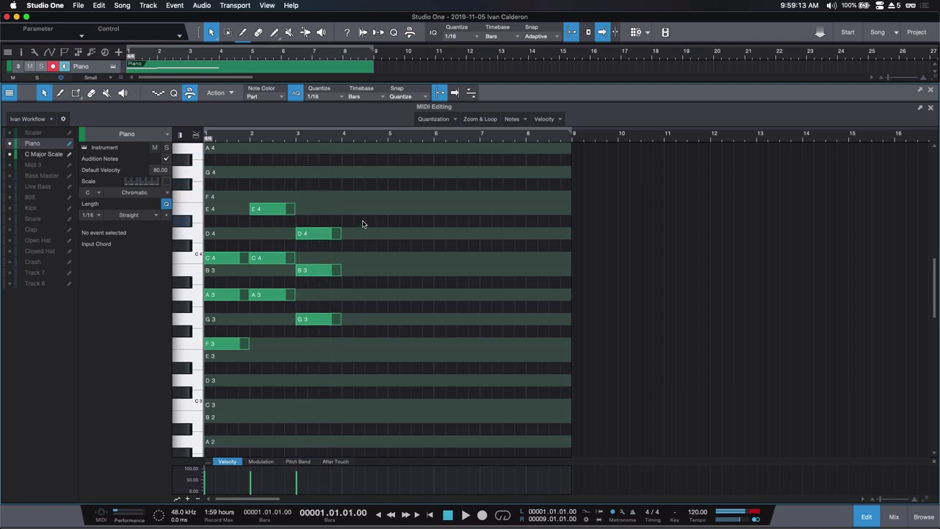
key("space")
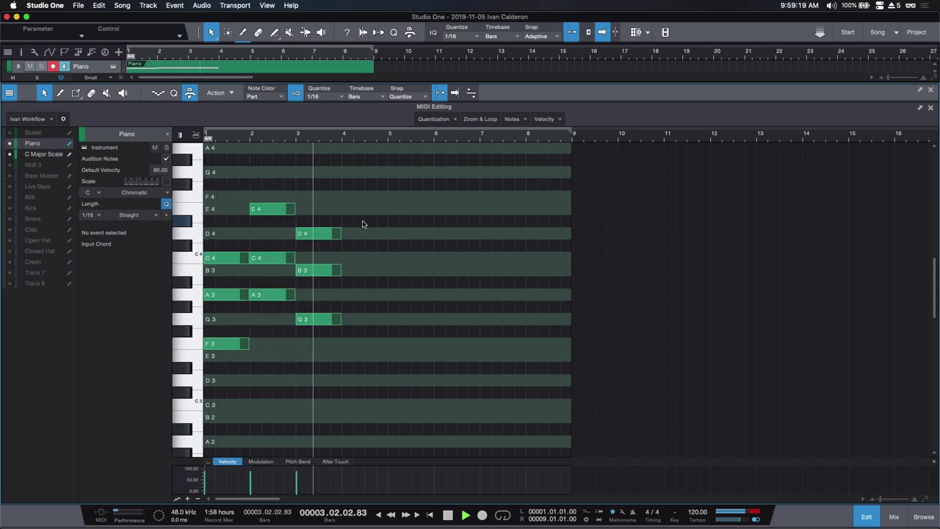
key("space")
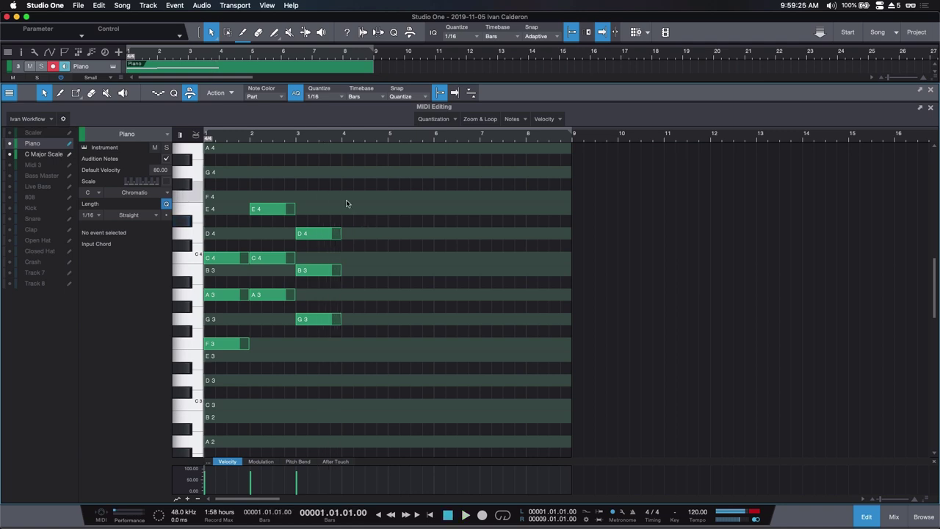
Step: Shorten the bar-1 chord and the E4, C4, A3 notes, moving the next chord earlier
key("e")
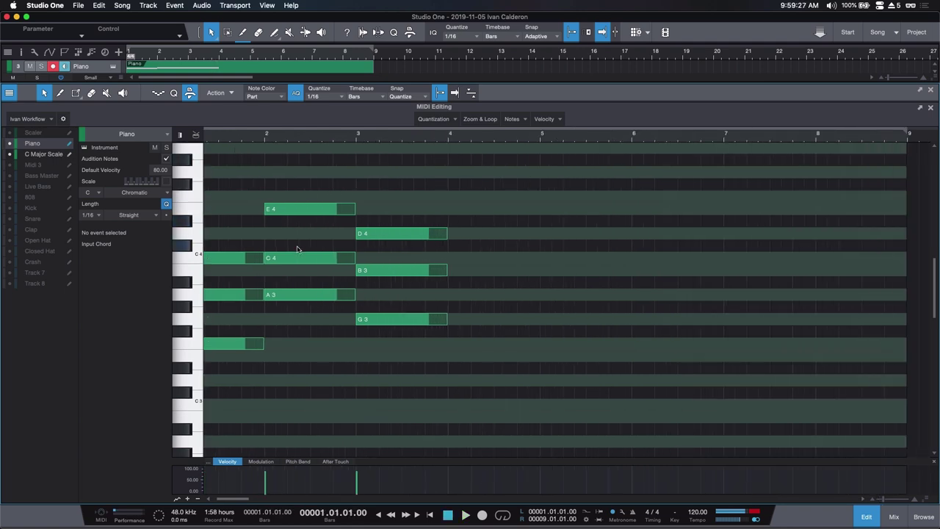
left_click_drag(274, 204, 291, 357)
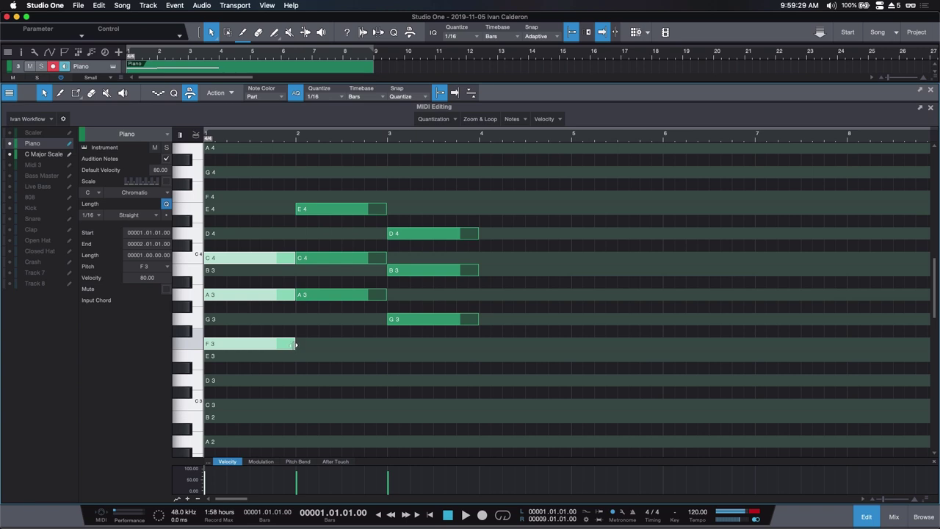
key("space")
left_click_drag(294, 345, 272, 345)
left_click(325, 308)
left_click(316, 297)
left_click_drag(316, 297, 294, 299)
key("space")
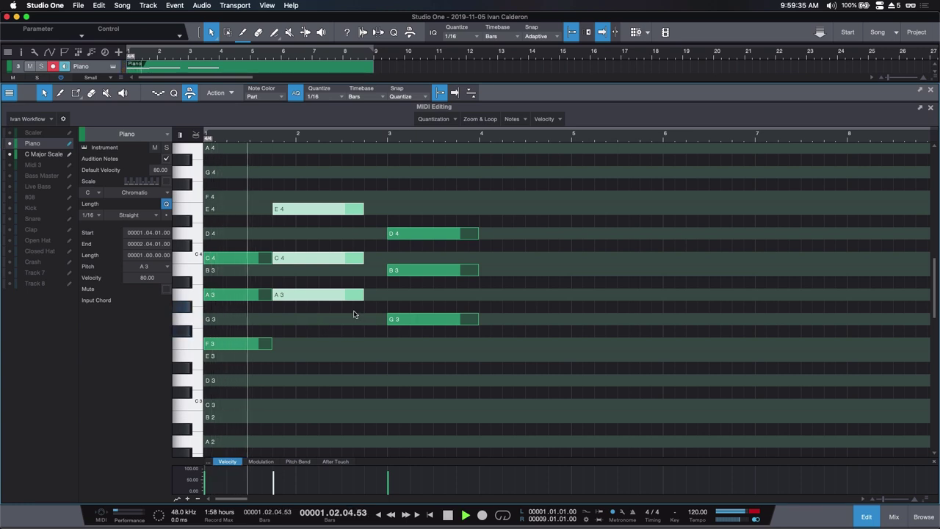
left_click_drag(360, 209, 298, 208)
key("space")
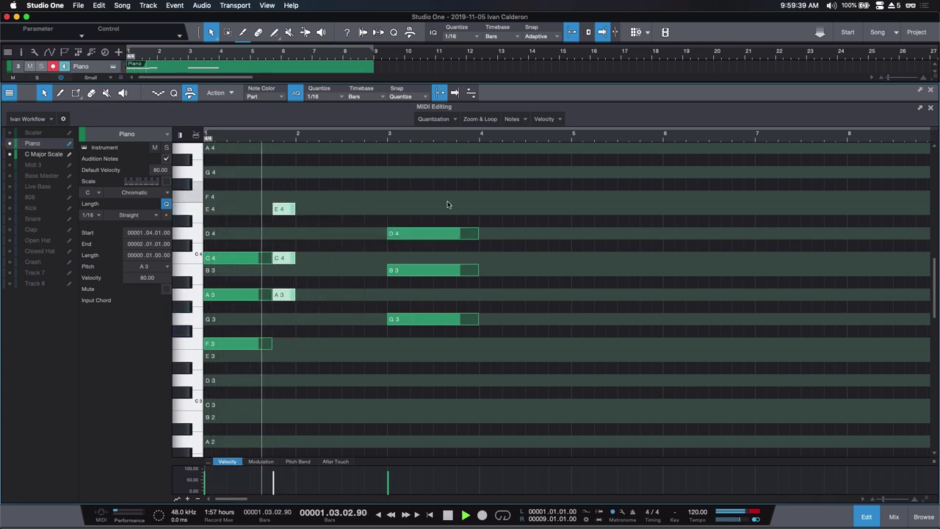
Step: Move the D4, B3, G3 chord to bar 2 and duplicate it into bar 3
left_click_drag(412, 189, 319, 319)
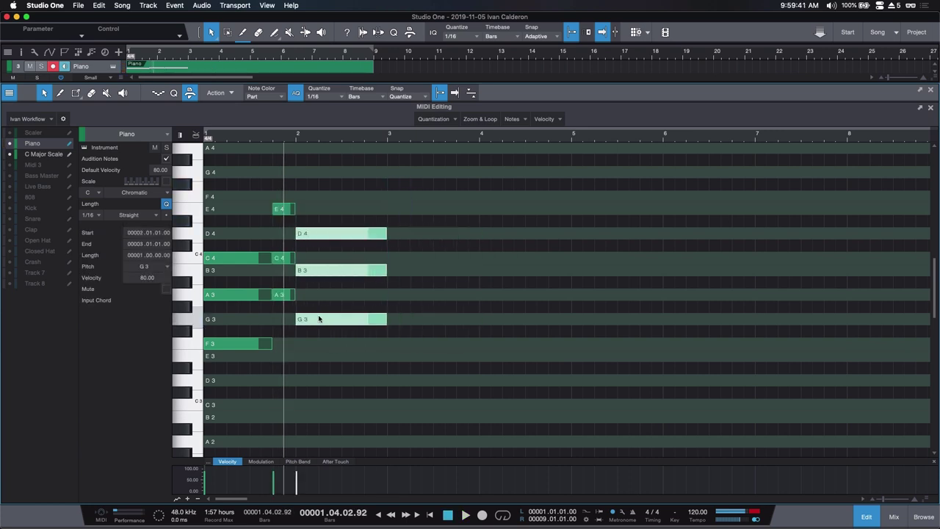
key("space")
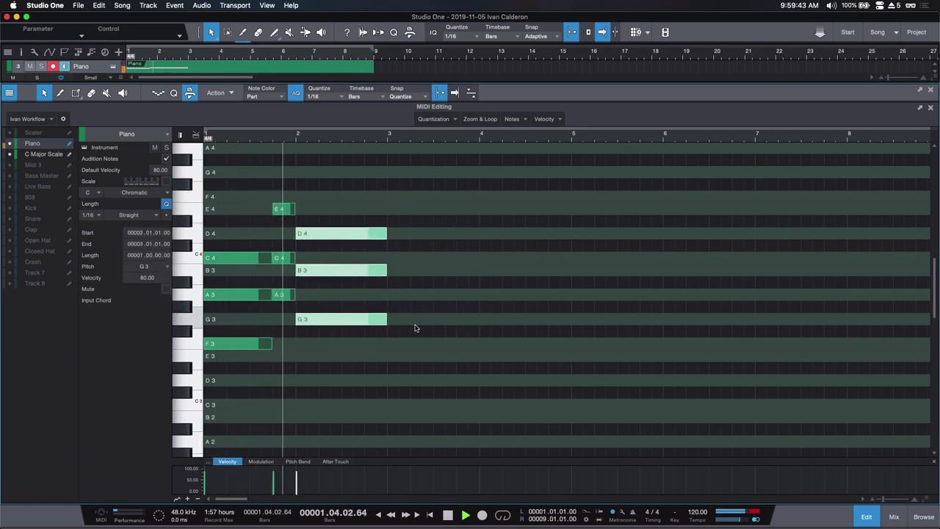
left_click_drag(341, 203, 315, 320)
key("d")
key("space")
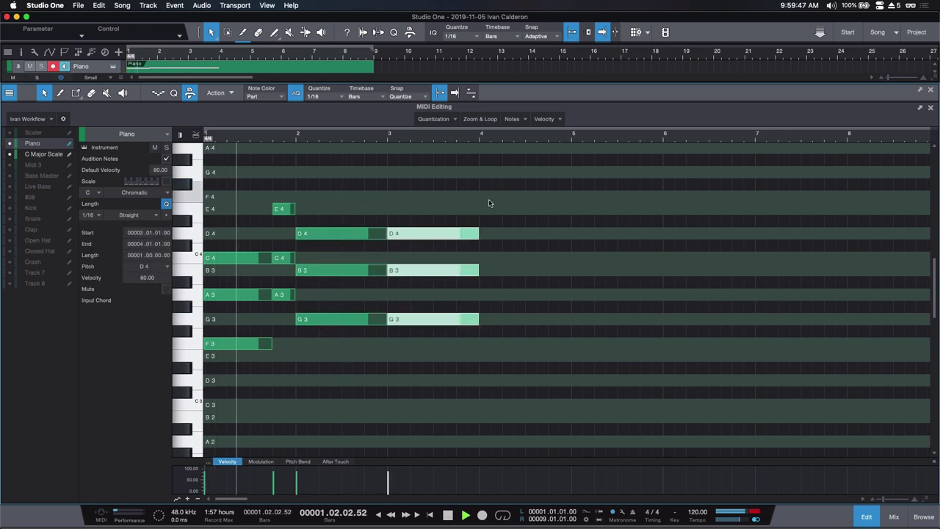
left_click_drag(464, 234, 456, 234)
Step: Copy the F3–A3–C4 chord to bar 4, extend it to bar 5, and loop bars 1–5
left_click_drag(290, 192, 463, 295)
left_click_drag(244, 215, 220, 372)
left_click_drag(221, 343, 496, 344)
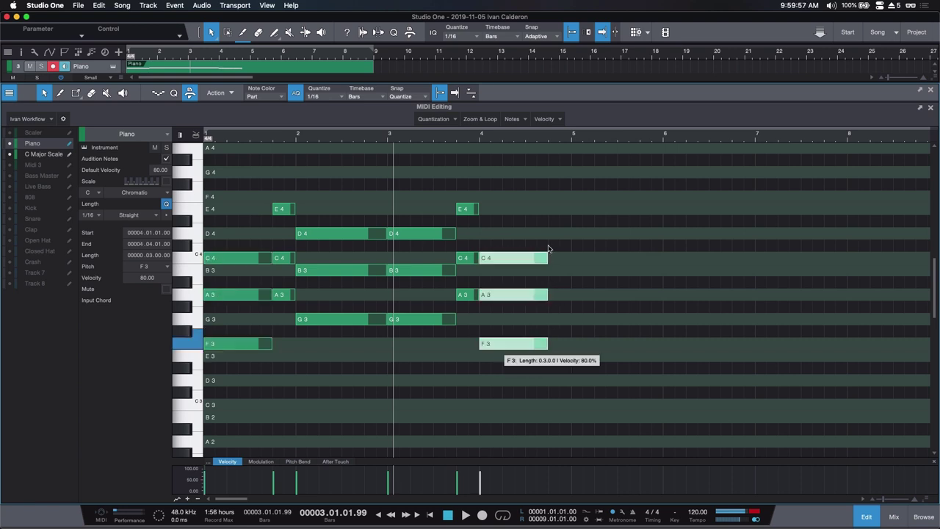
left_click_drag(547, 258, 573, 259)
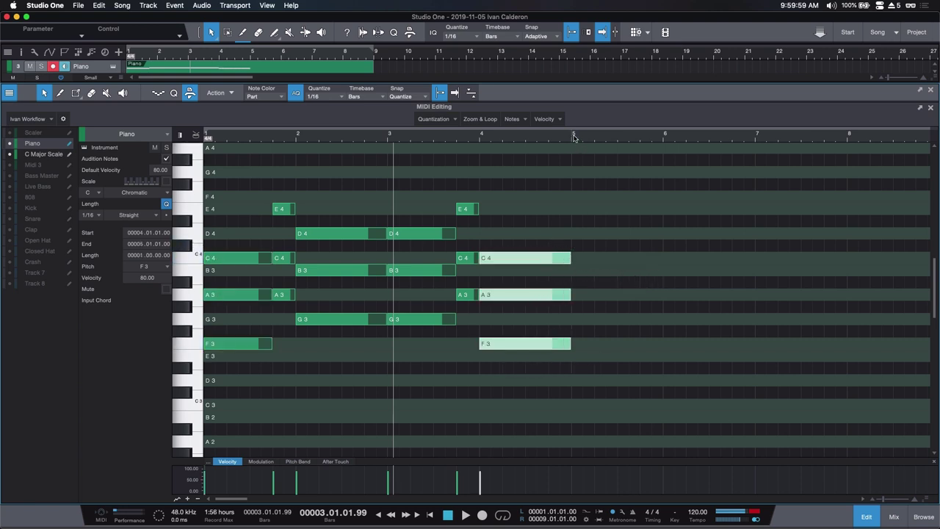
right_click(572, 136)
left_click(588, 139)
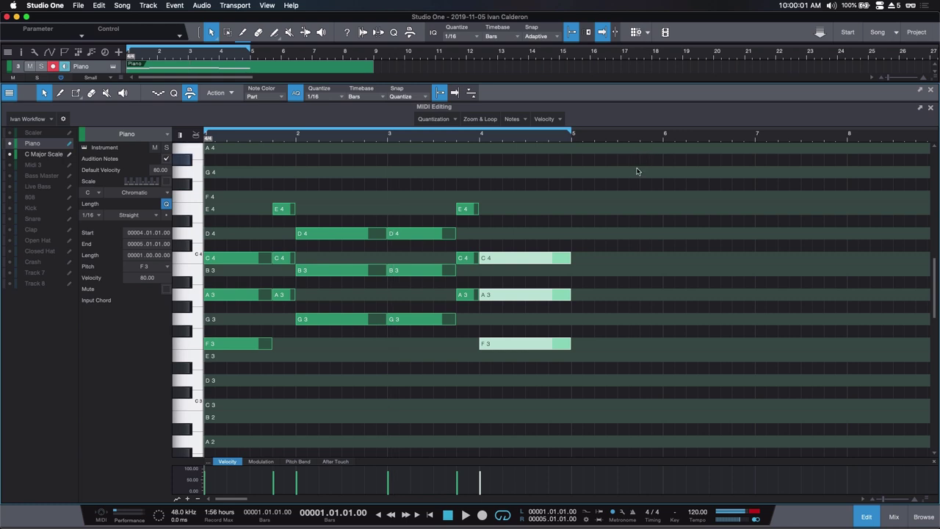
key("space")
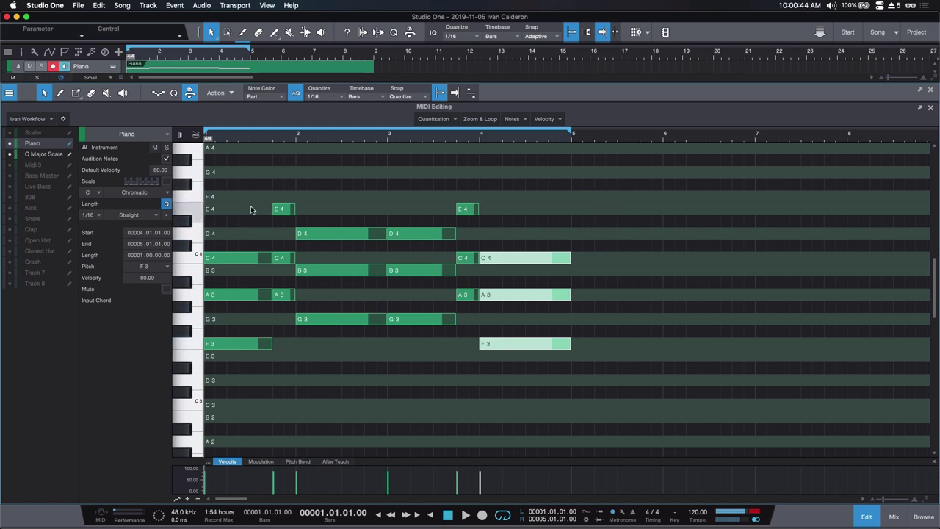
left_click_drag(250, 210, 213, 399)
left_click(248, 204)
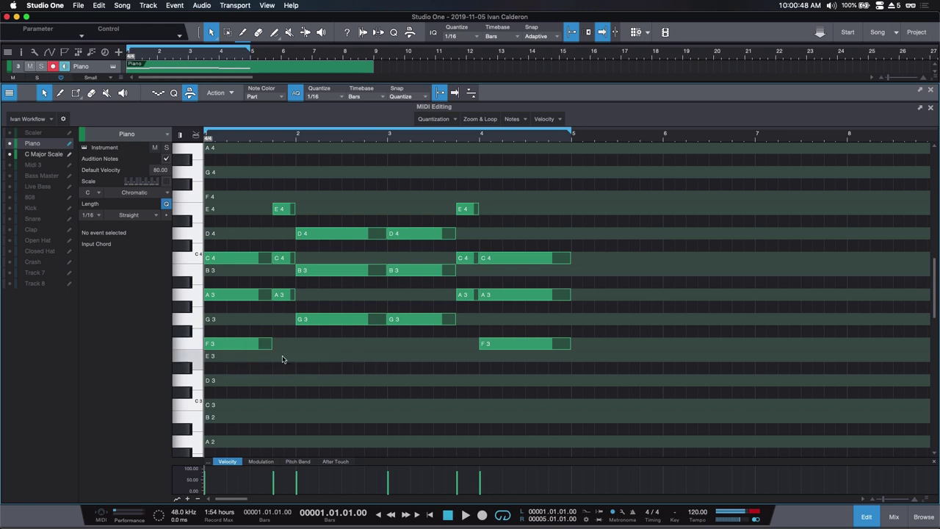
Step: Copy the opening F3 down an octave to F2 at bar 1, undoing then redoing it
scroll(284, 358, "down", 5)
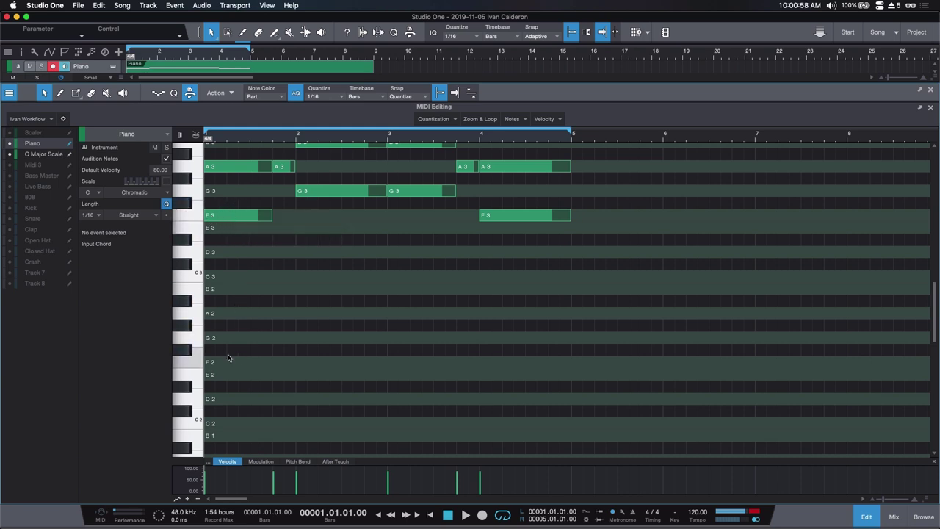
left_click_drag(220, 216, 222, 362)
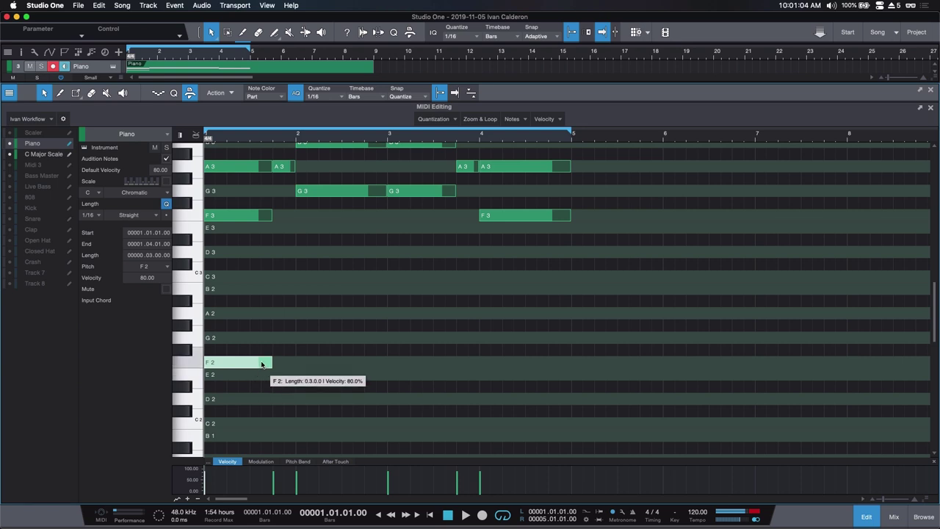
key("super+z")
key("space")
key("space")
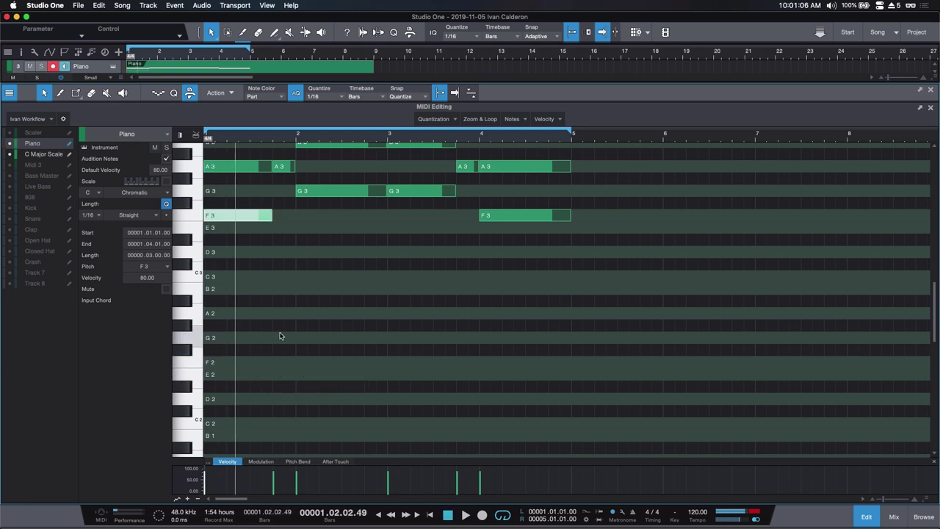
key("super+shift+z")
key("space")
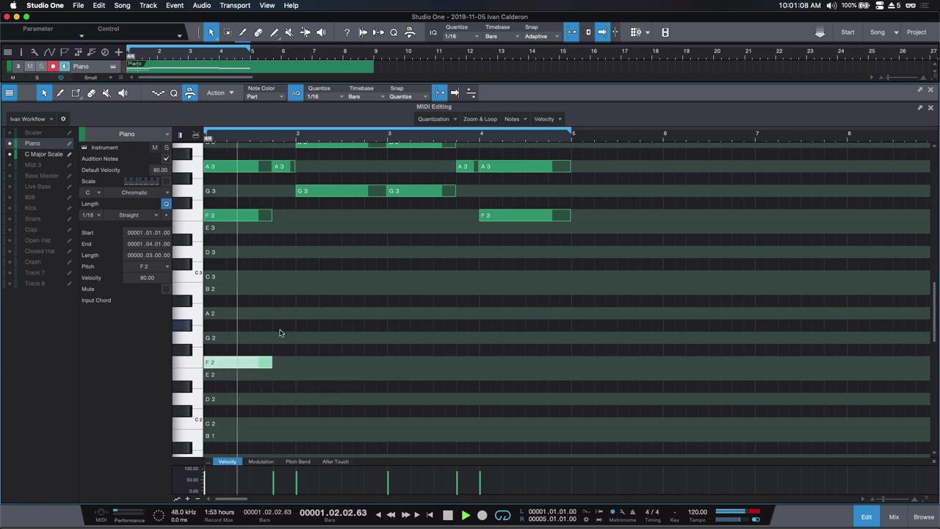
left_click(285, 322)
Step: Copy F2 down to F1 and lengthen both bass notes to bar 2
scroll(305, 349, "down", 5)
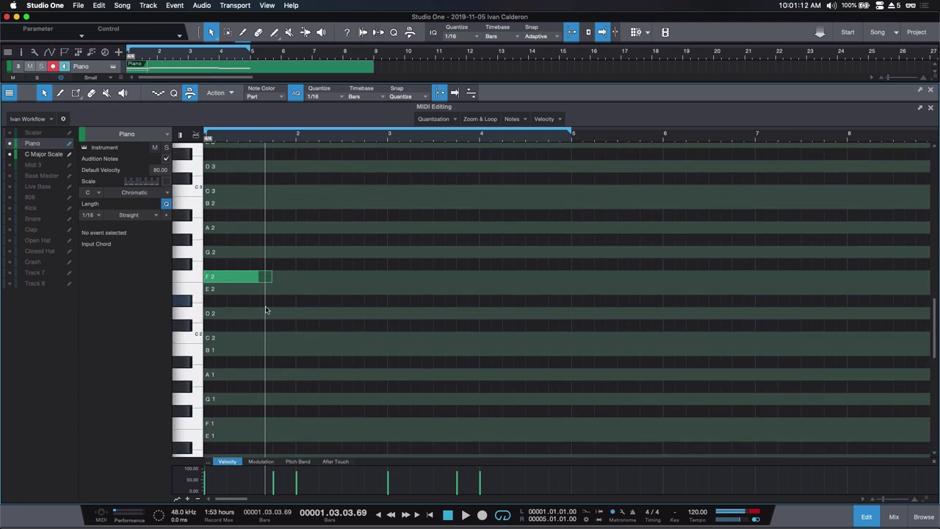
left_click_drag(220, 278, 210, 416)
key("space")
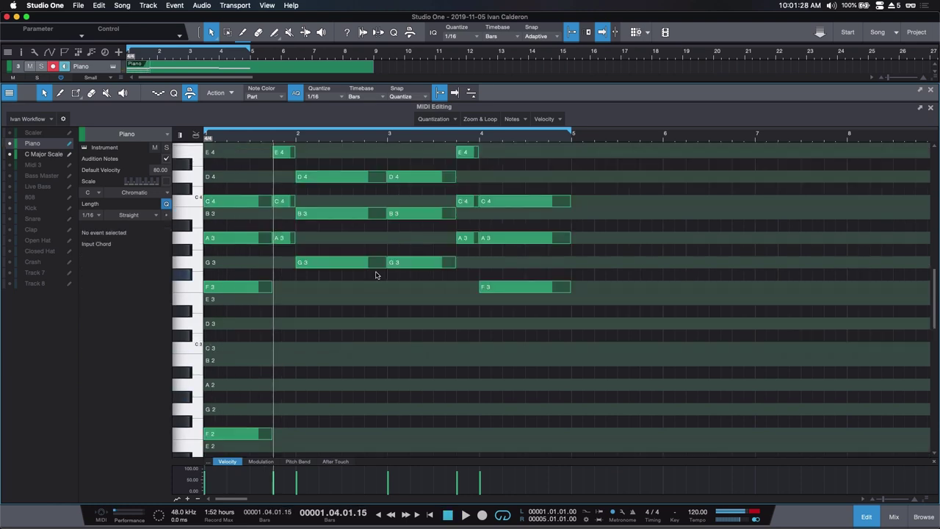
scroll(307, 319, "down", 5)
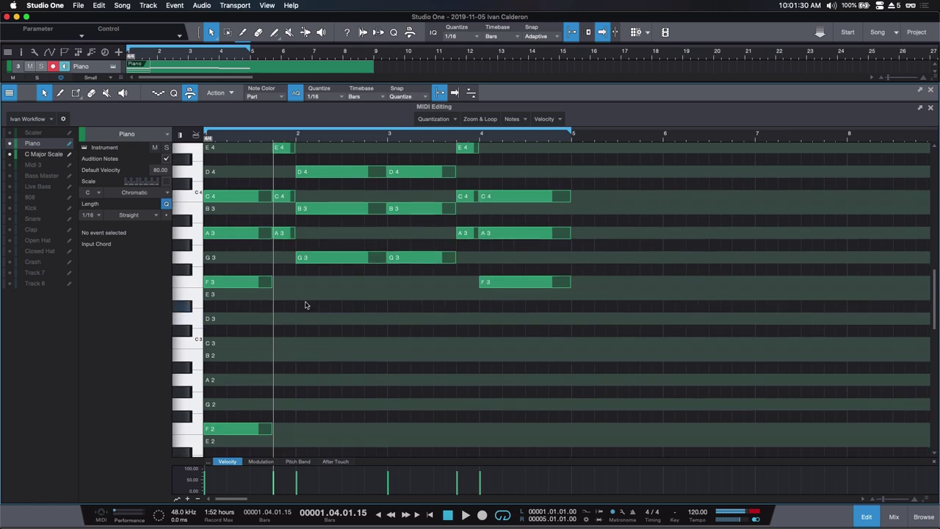
left_click_drag(296, 219, 214, 423)
left_click_drag(276, 410, 296, 406)
scroll(327, 388, "up", 5)
left_click(346, 369)
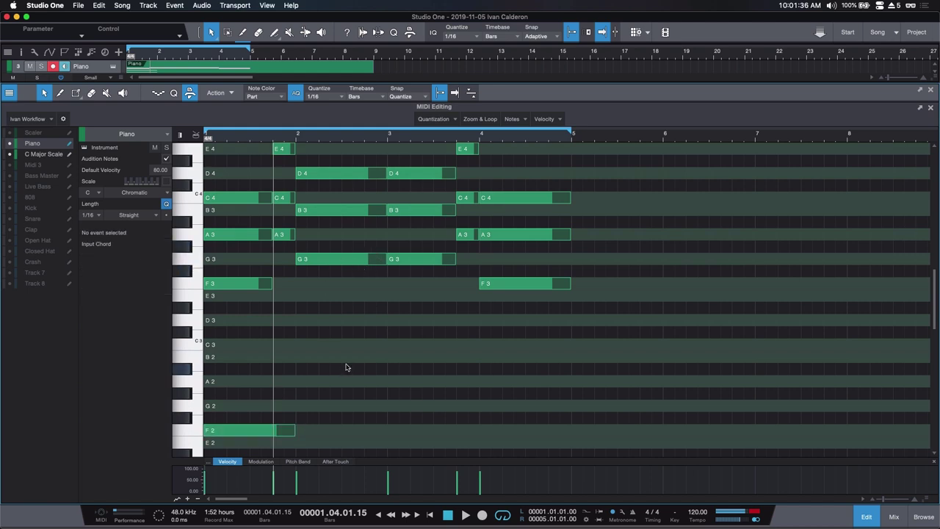
scroll(354, 368, "down", 1)
Step: Add G2 and G1 bass notes under the bar-2 chord and duplicate them into bar 3
left_click_drag(323, 239, 327, 387)
scroll(335, 354, "down", 3)
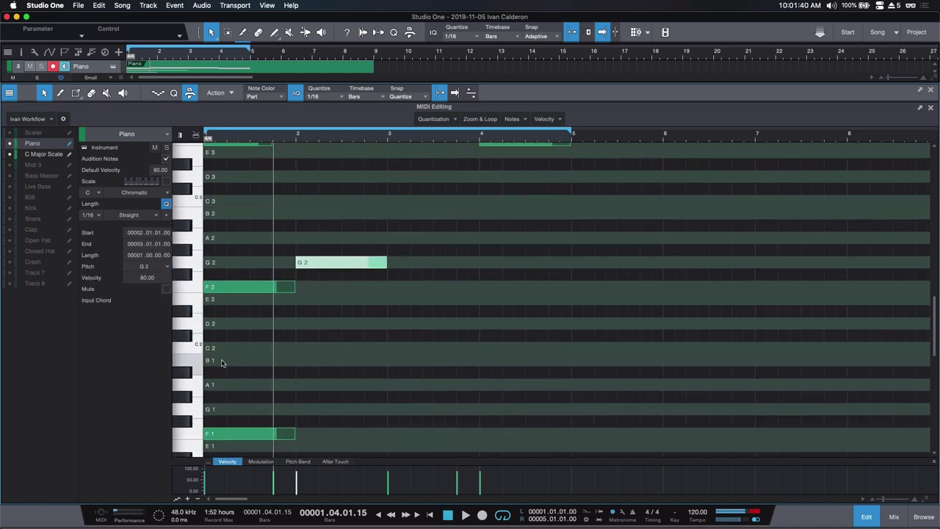
left_click_drag(325, 262, 334, 410)
scroll(434, 294, "up", 3)
scroll(435, 294, "down", 3)
left_click_drag(404, 216, 339, 403)
key("ctrl+d")
scroll(481, 294, "up", 4)
scroll(470, 316, "down", 3)
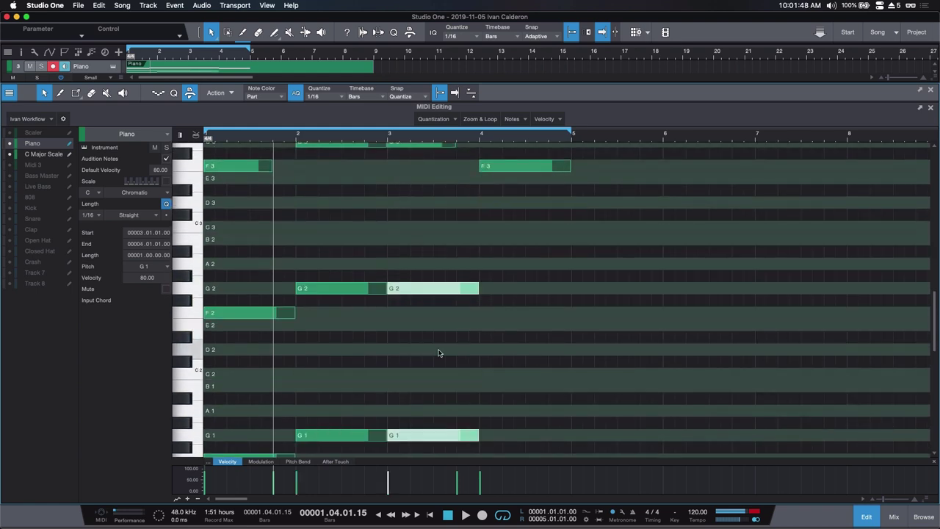
scroll(239, 249, "down", 4)
left_click(227, 281)
Step: Copy the F2 and F1 bass notes to bar 4
left_click_drag(229, 147, 495, 317)
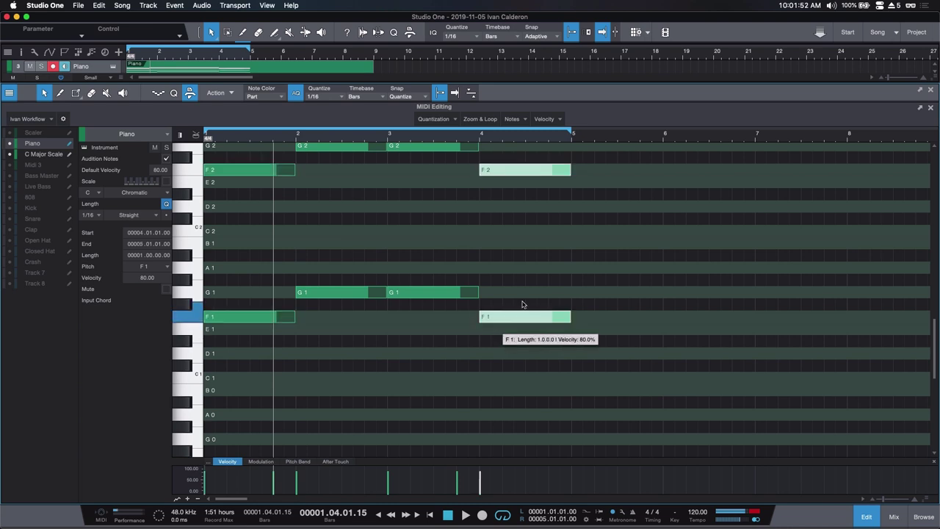
scroll(588, 331, "up", 5)
left_click(687, 374)
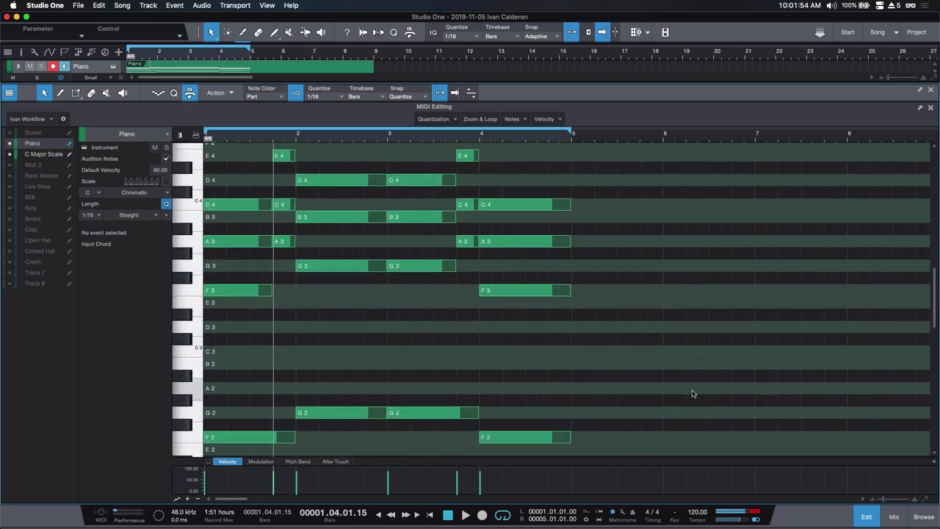
scroll(684, 390, "down", 6)
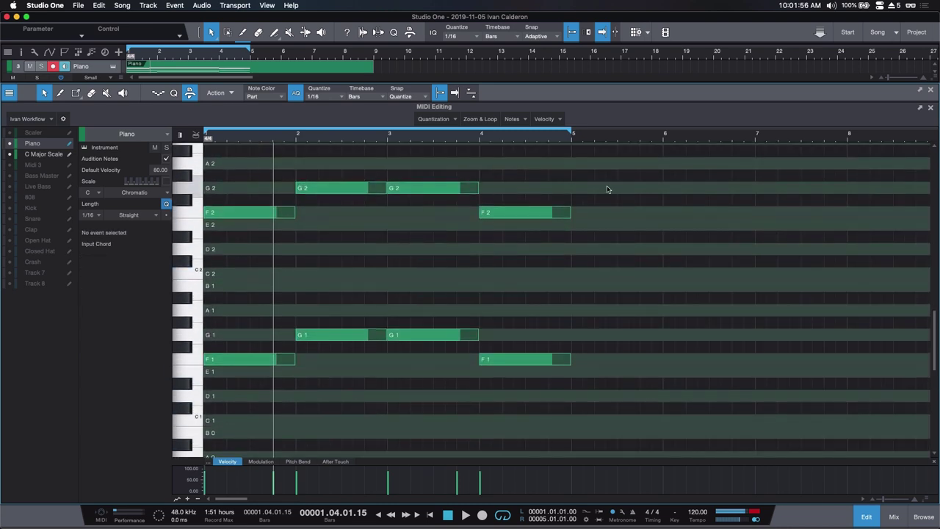
Step: Select the notes and audition the finished progression
left_click_drag(618, 170, 205, 353)
scroll(388, 367, "up", 5)
key("space")
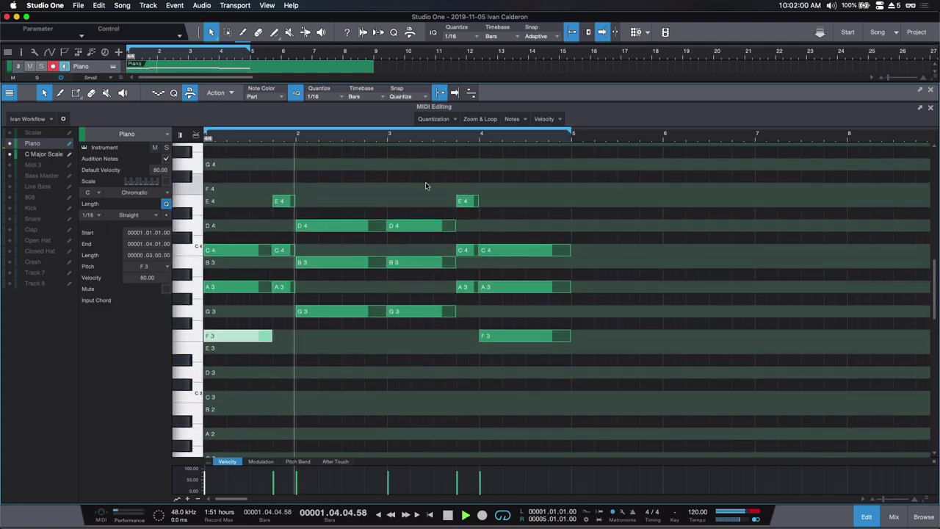
scroll(390, 166, "down", 5)
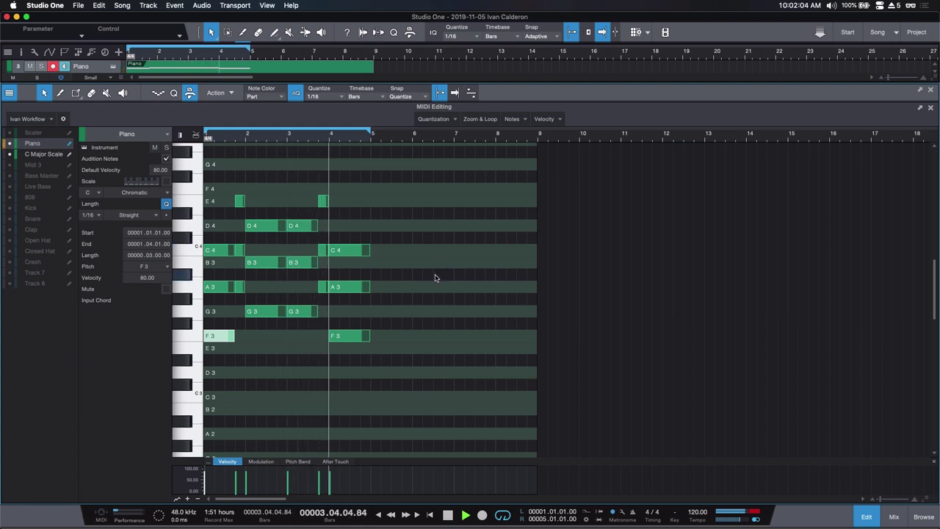
key("space")
key("space")
scroll(445, 287, "down", 3)
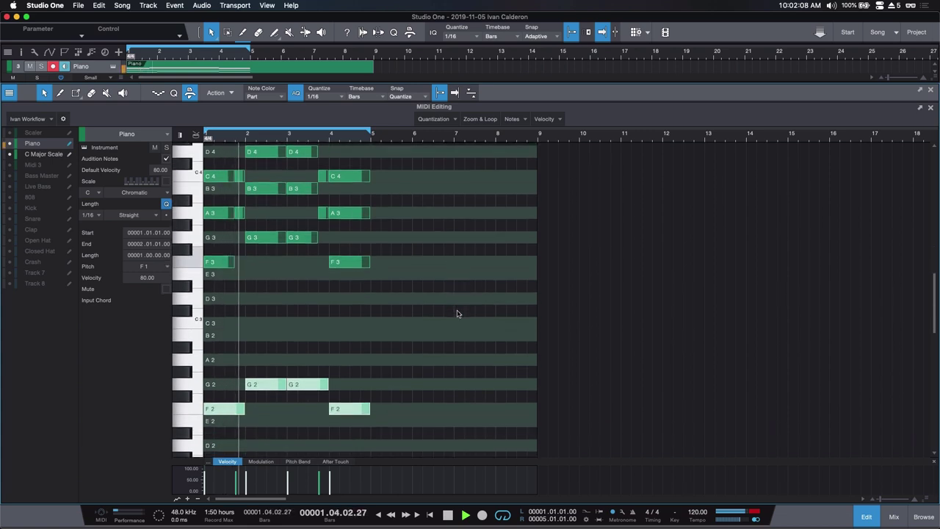
scroll(457, 314, "up", 2)
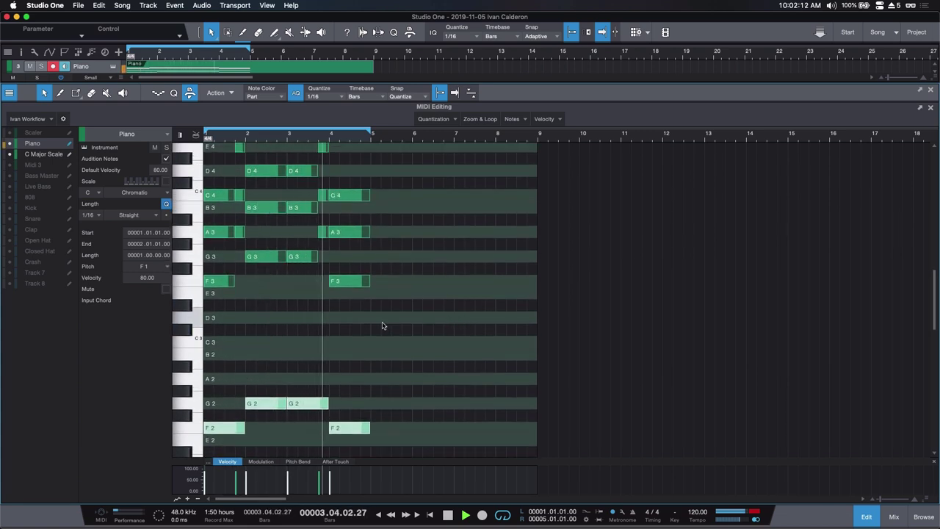
scroll(382, 325, "down", 5)
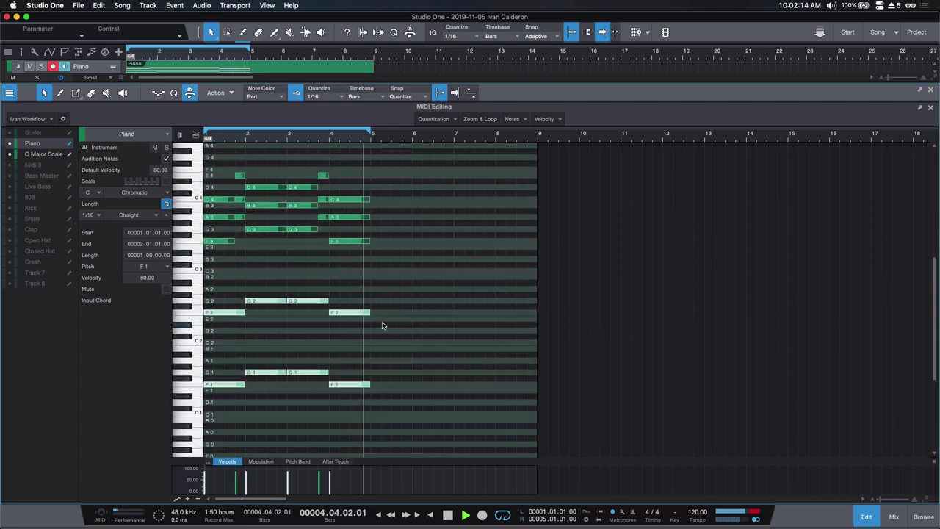
key("space")
Step: Lower the velocity of the F and G bass notes in bars 1–4 to 20
left_click(388, 282)
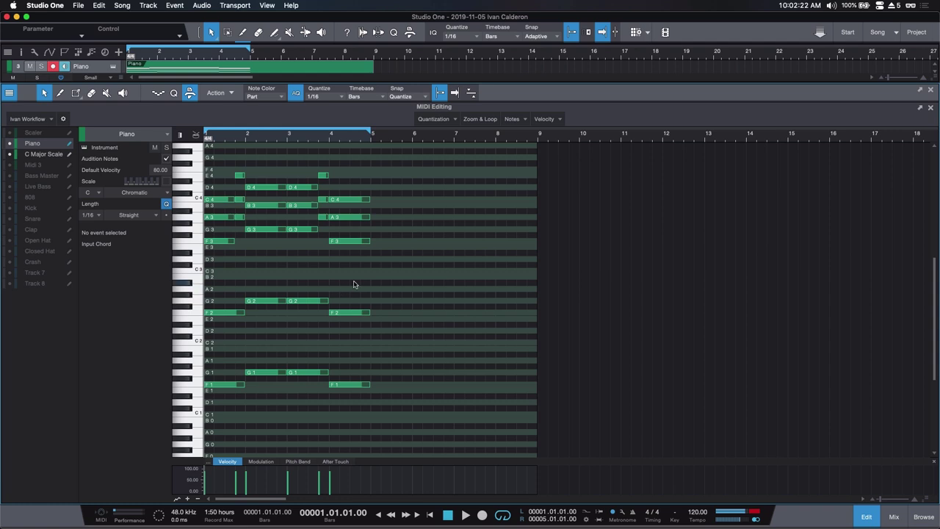
left_click_drag(409, 277, 218, 441)
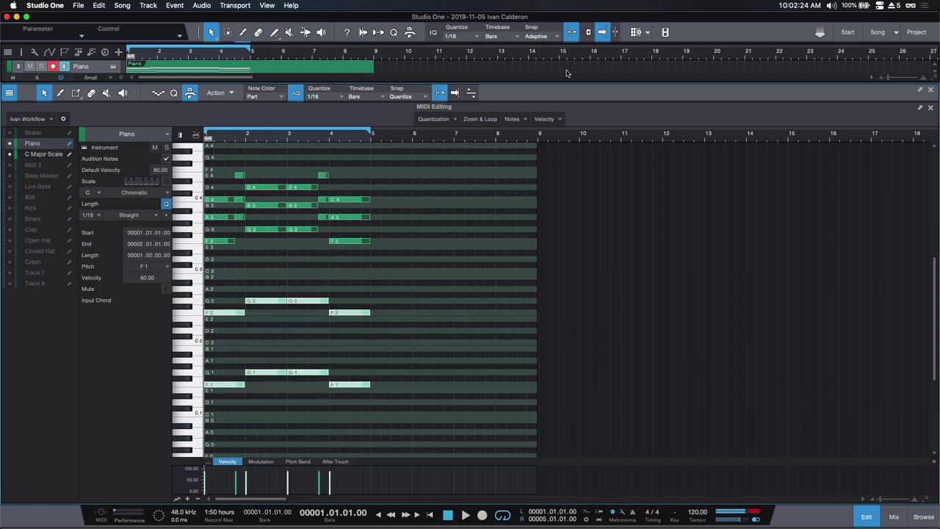
left_click(559, 132)
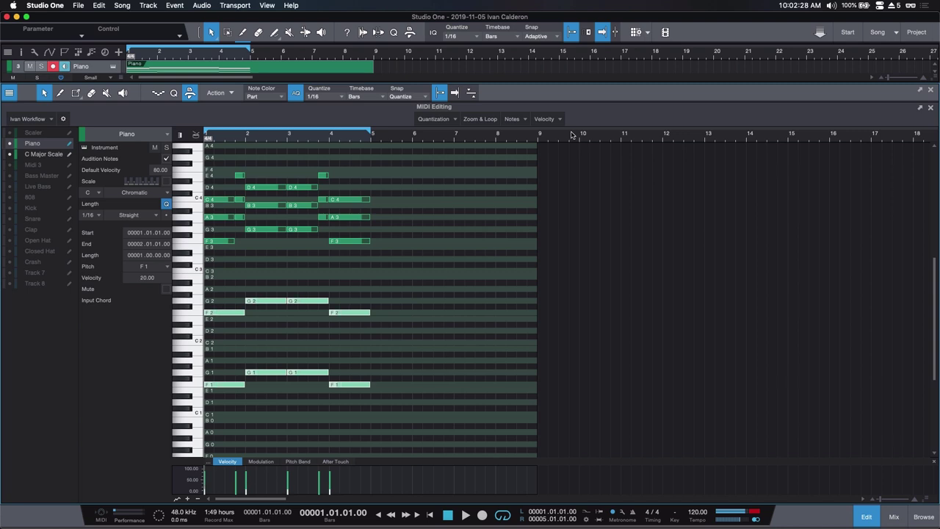
Step: Play the Piano part to hear the chords over the soft F2 and G2 bass
key("space")
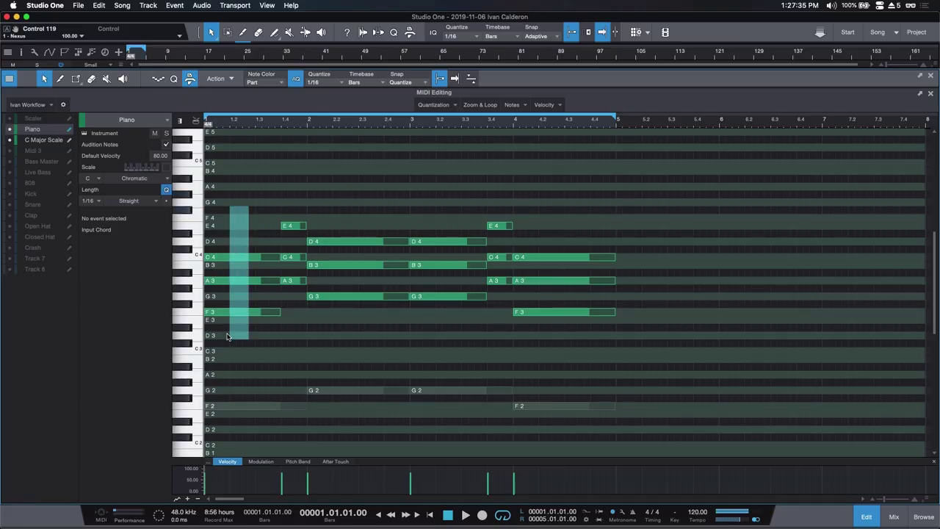
Step: Move the first chord's F3 up to F4 and A3 up to A4, voicing it C4–F4–A4
left_click_drag(227, 335, 227, 336)
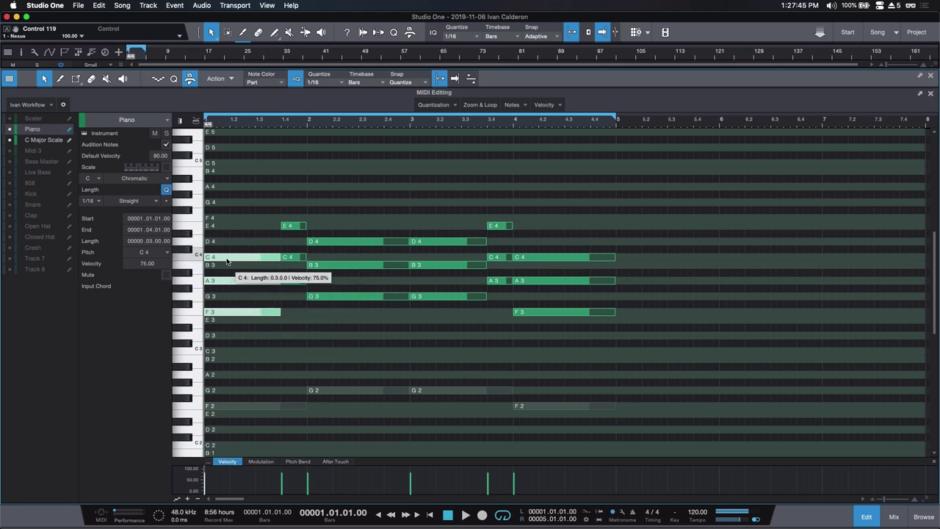
left_click(247, 298)
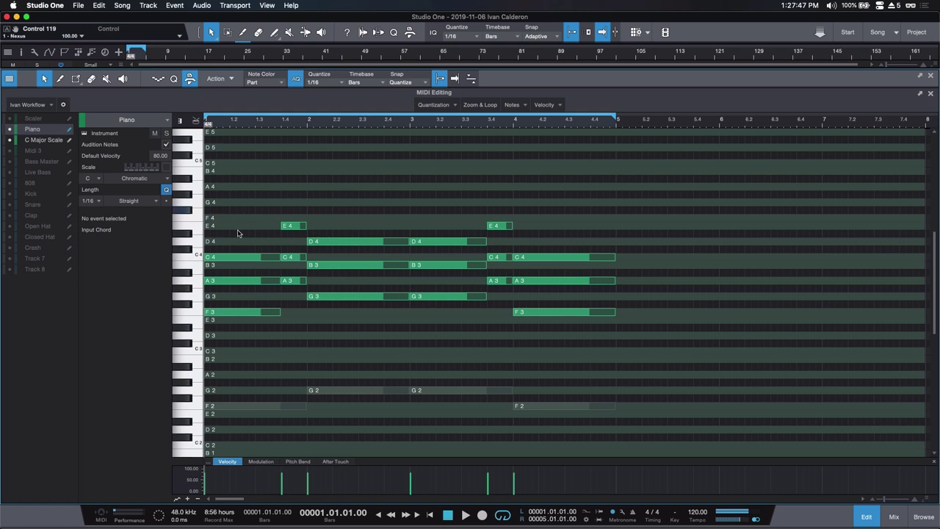
left_click_drag(243, 297, 218, 327)
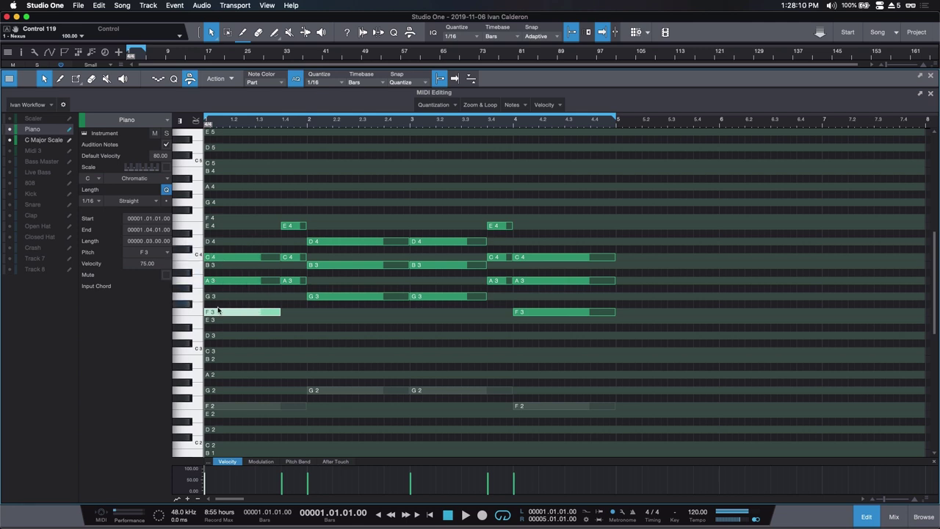
left_click_drag(221, 317, 222, 217)
left_click(222, 197)
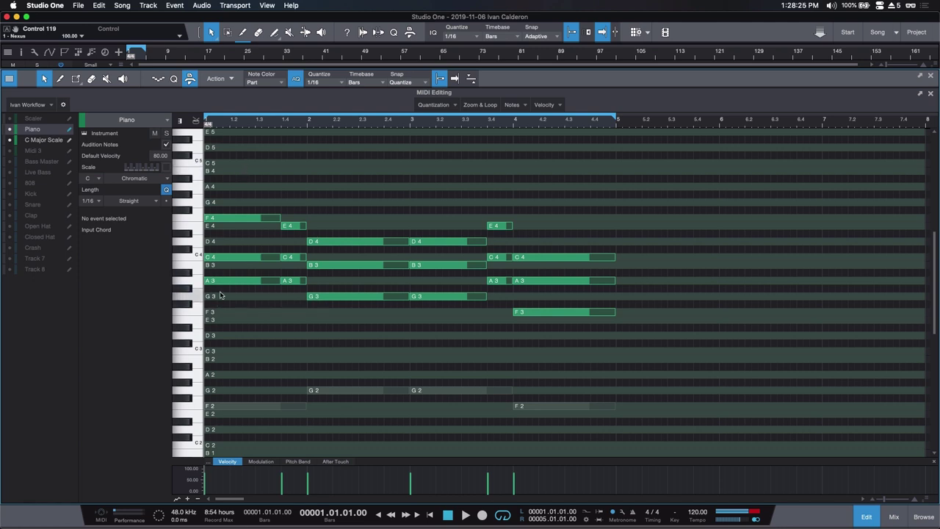
left_click_drag(230, 286, 229, 192)
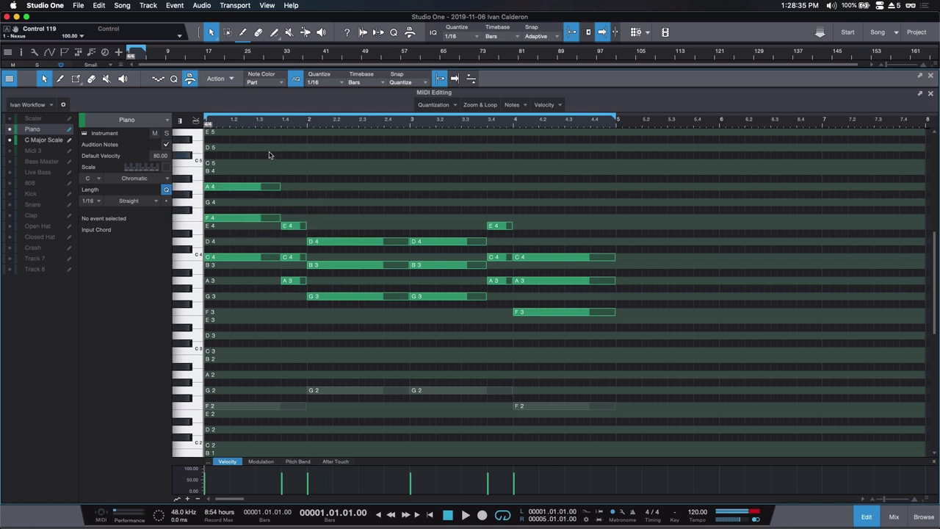
Step: Undo and redo the first chord's F4 and A4 revoicing, playing back to compare
key("super+z")
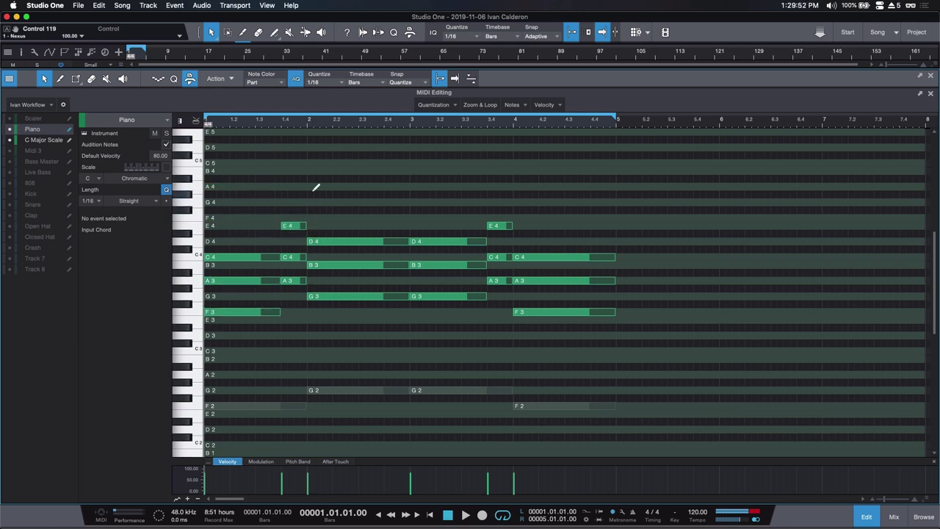
key("space")
key("super+shift+z")
key("space")
key("space")
key("super+shift+z")
key("space")
key("space")
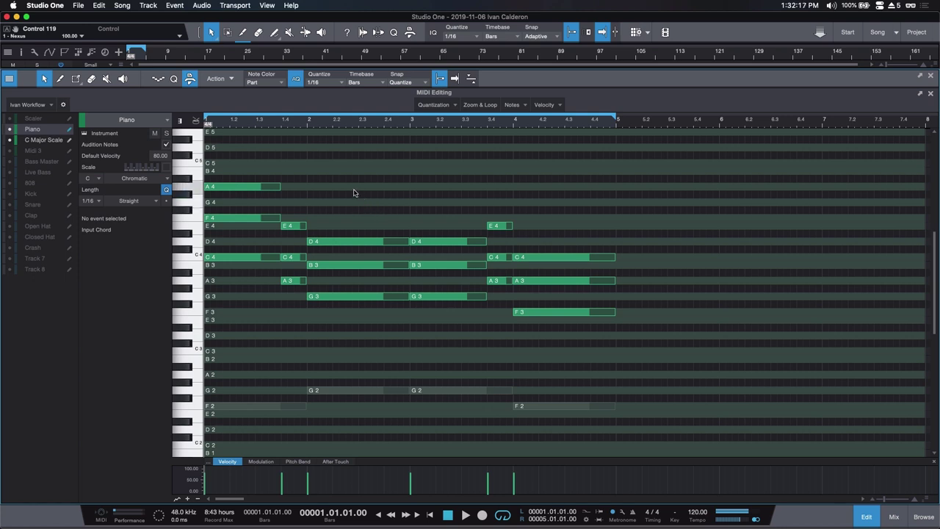
Step: Drag the first chord's A4, F4 and C4 down an octave and play it from the start
left_click_drag(237, 152, 197, 285)
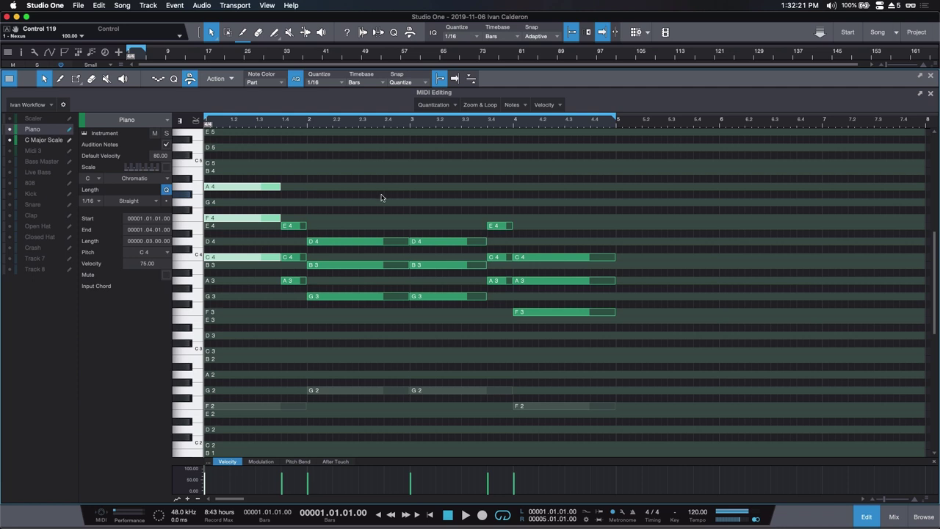
key("space")
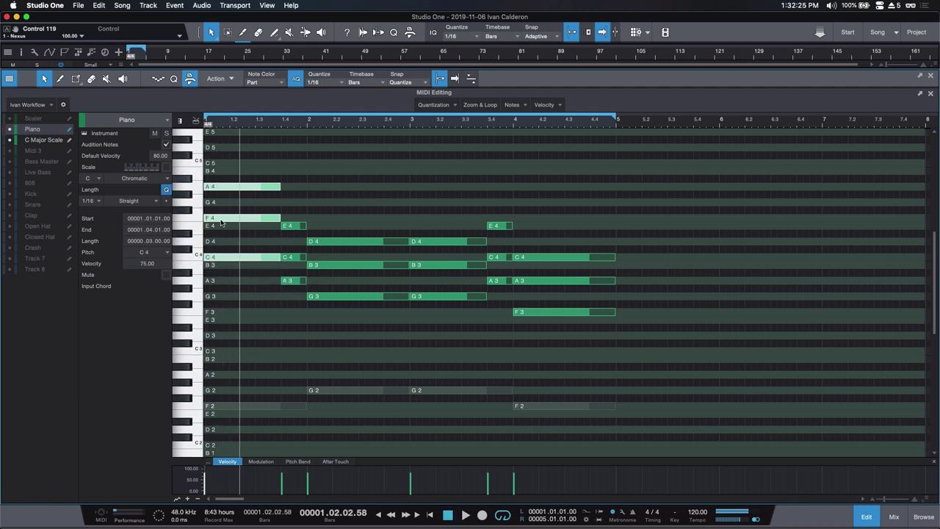
left_click_drag(222, 257, 223, 351)
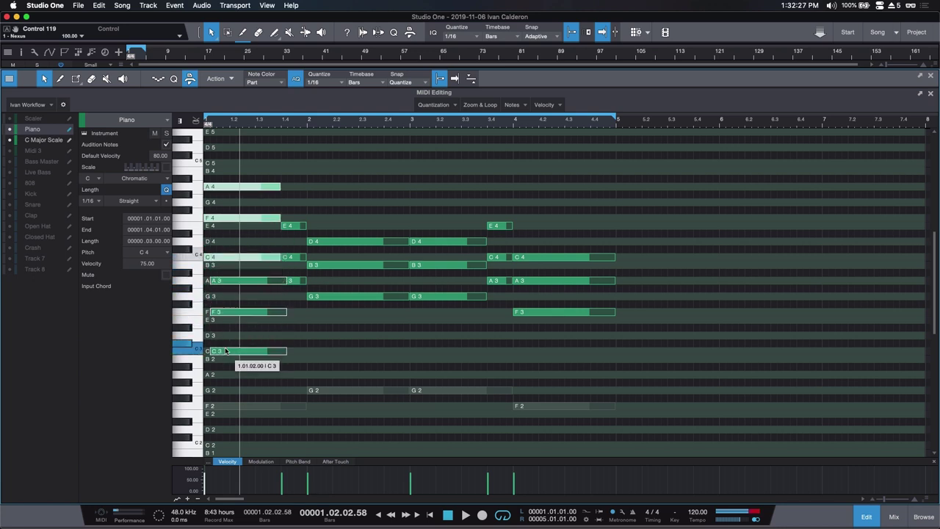
left_click(338, 337)
key("comma")
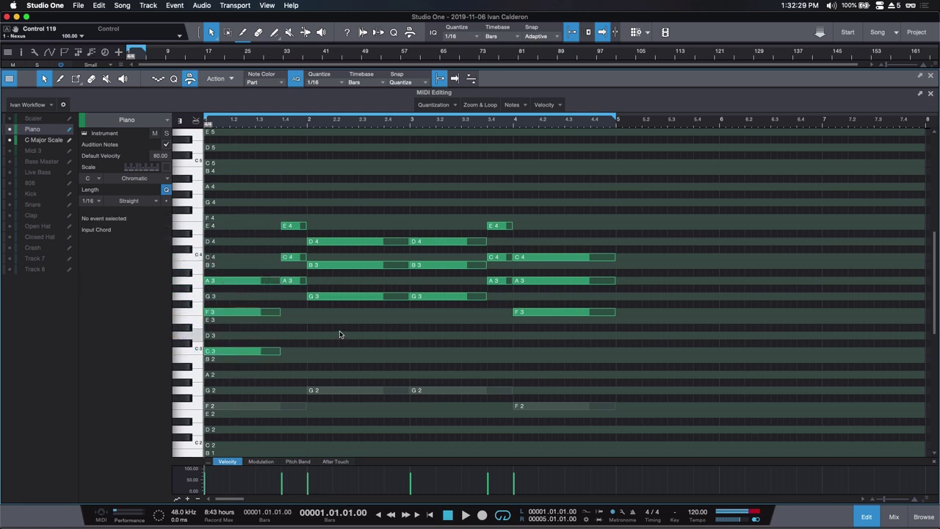
key("space")
Step: Undo the partial drop, then lower the whole first chord to A2, C3 and F3
key("super+z")
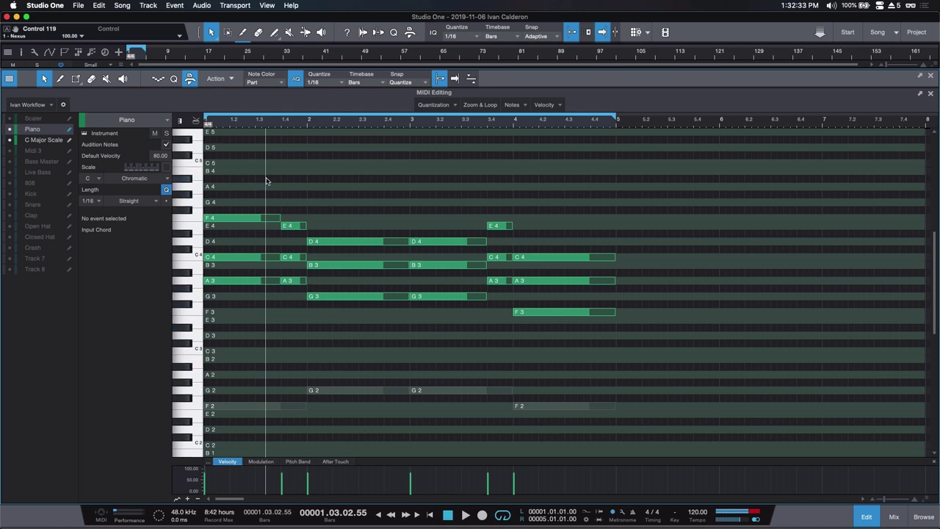
key("comma")
key("space")
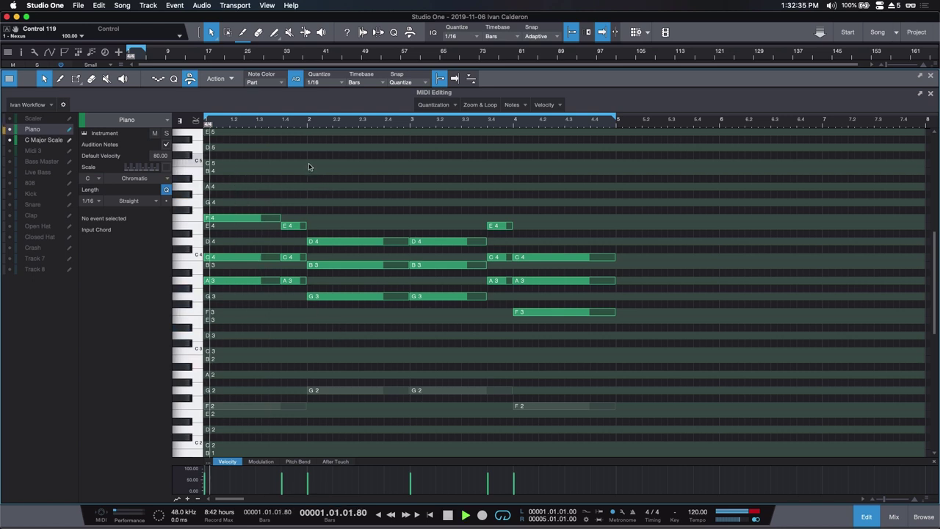
left_click_drag(221, 166, 218, 376)
left_click(373, 339)
key("comma")
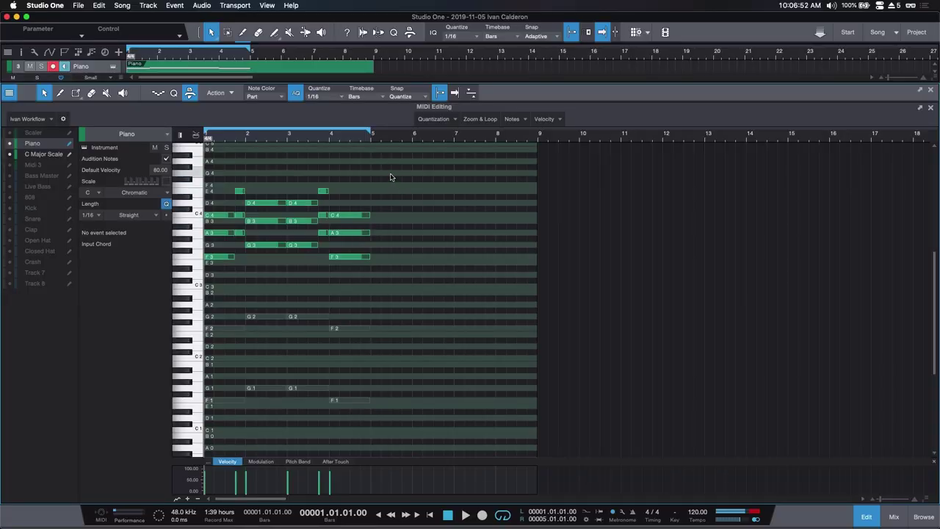
Step: Marquee-select the upper chord notes spanning bars 1–4, leaving the bass notes out
left_click_drag(391, 177, 206, 294)
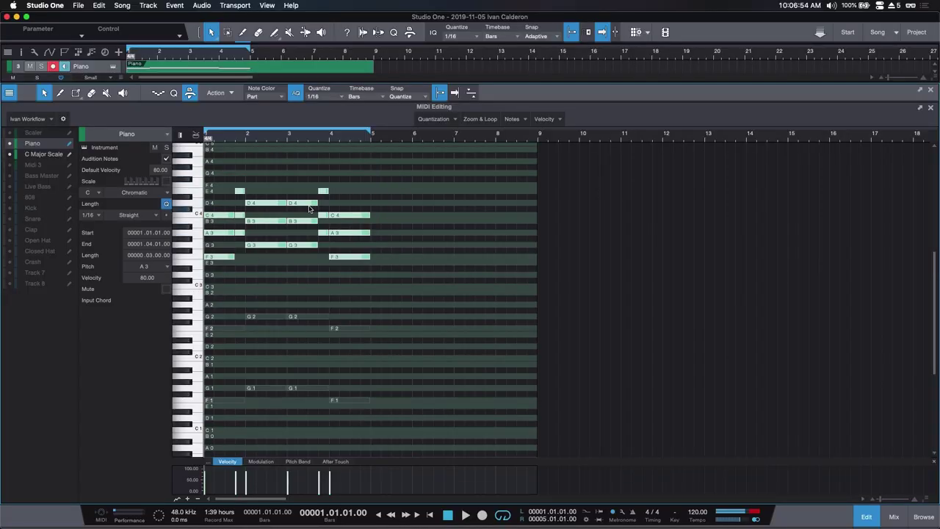
Step: Duplicate the chords into bars 5–8, extend the loop to bar 9, and set the playhead at bar 5
key("d")
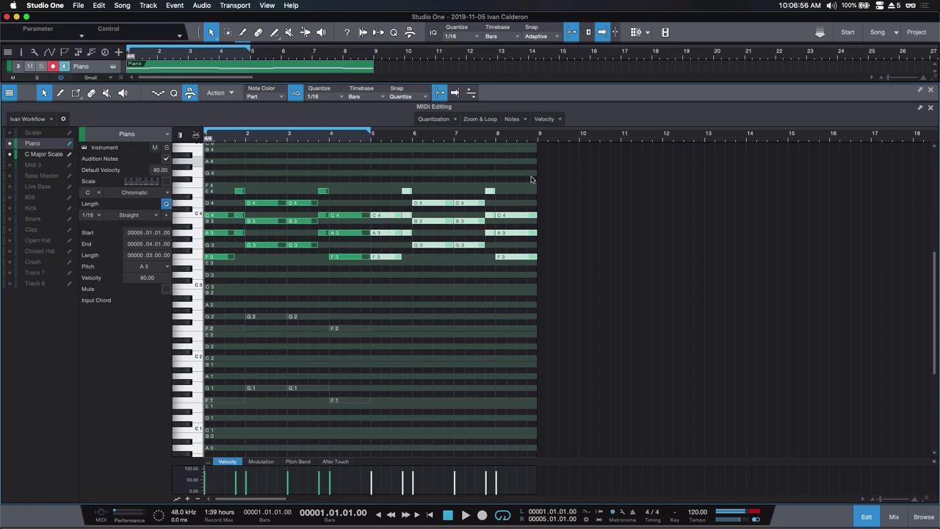
left_click_drag(410, 137, 540, 148)
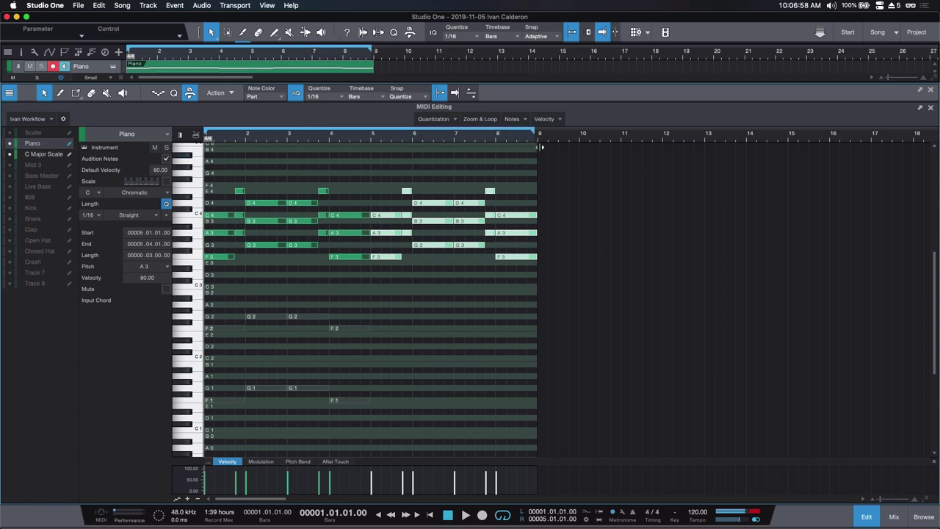
left_click(417, 207)
left_click(372, 140)
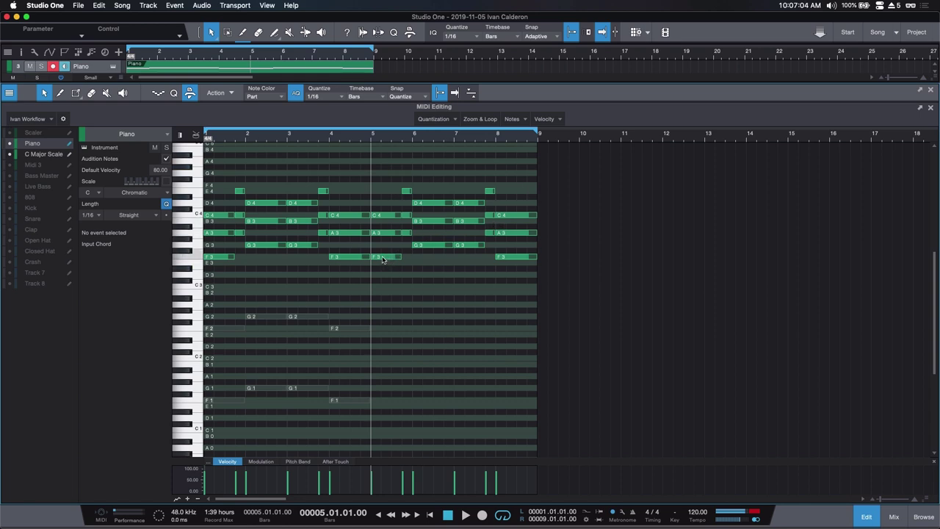
Step: Raise the bar-5 F3 note to F4 and play the eight bars from bar 1
left_click_drag(387, 256, 386, 190)
key("Home")
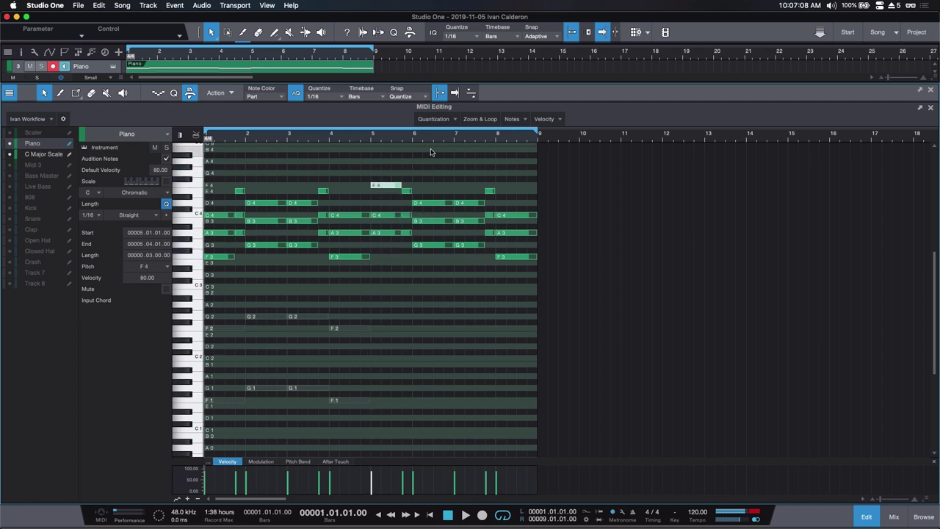
key("space")
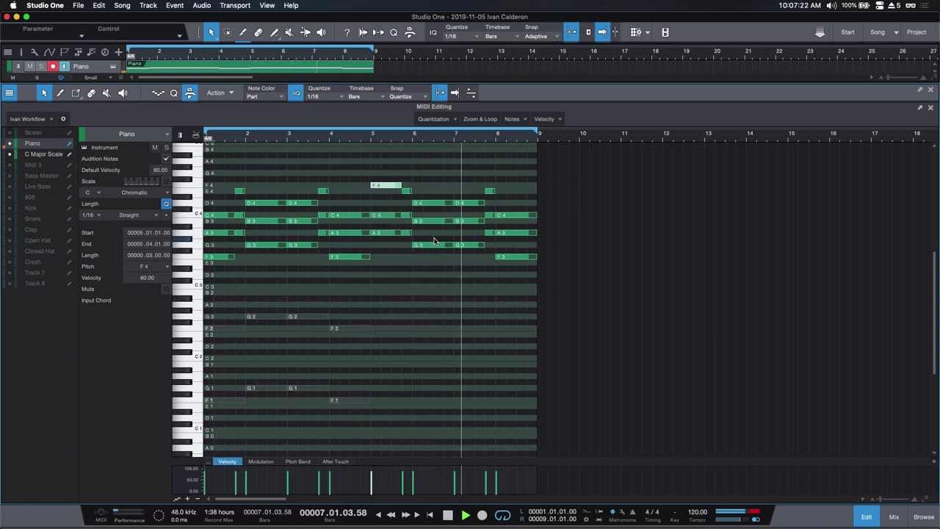
Step: Delete the D4 notes in bars 6 and 7
double_click(460, 208)
double_click(428, 203)
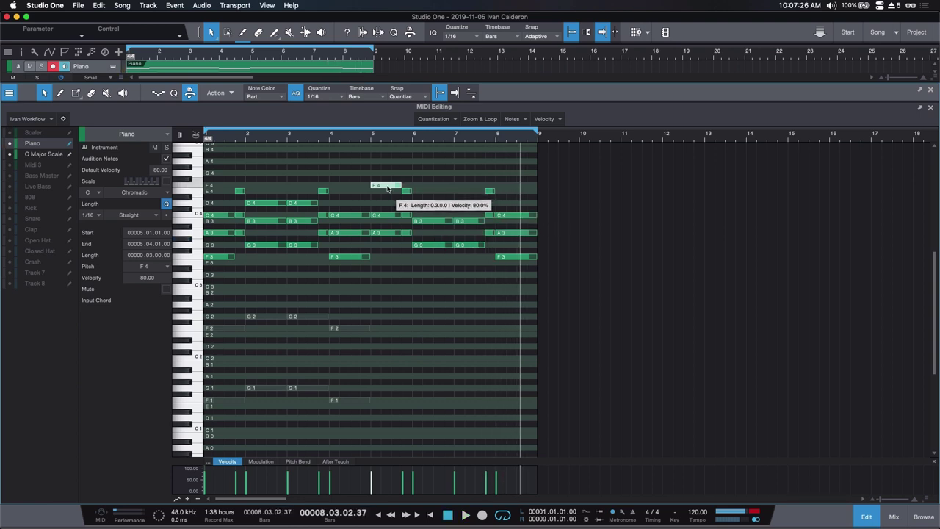
left_click(379, 162)
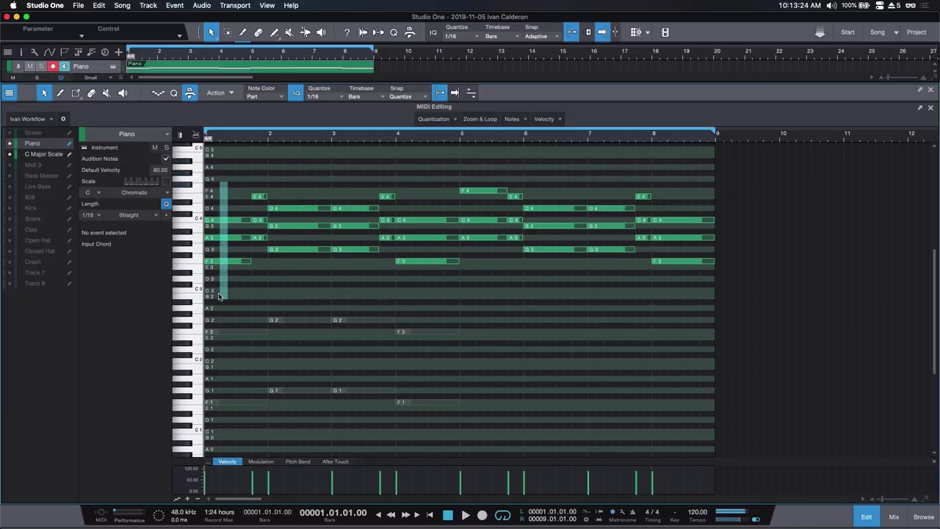
Step: Copy the opening chord's C4 up to E4 as a new top note, then audition it
left_click_drag(218, 296, 219, 296)
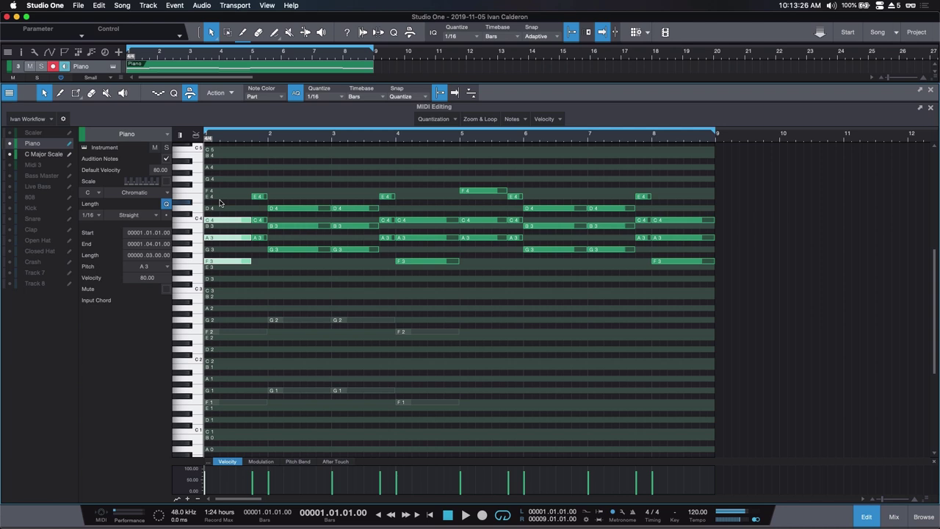
left_click(218, 199)
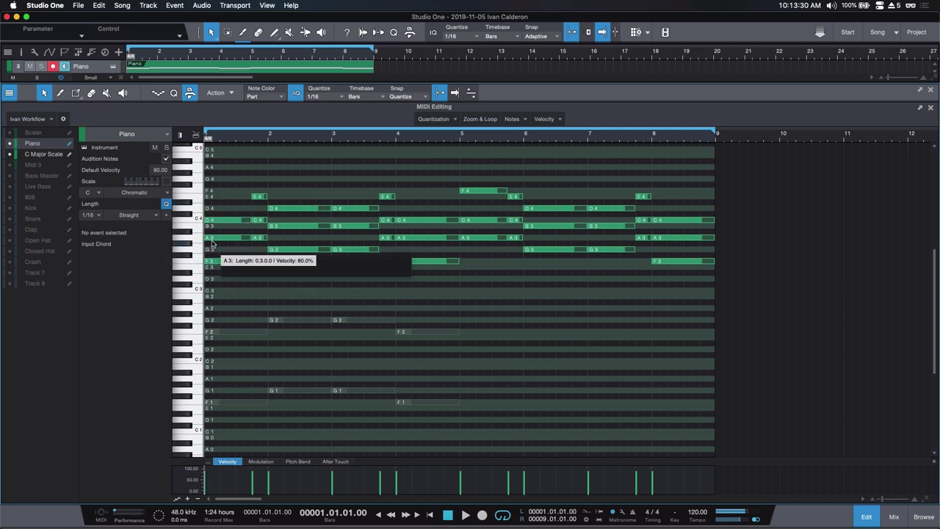
left_click_drag(213, 221, 211, 198)
left_click(222, 177)
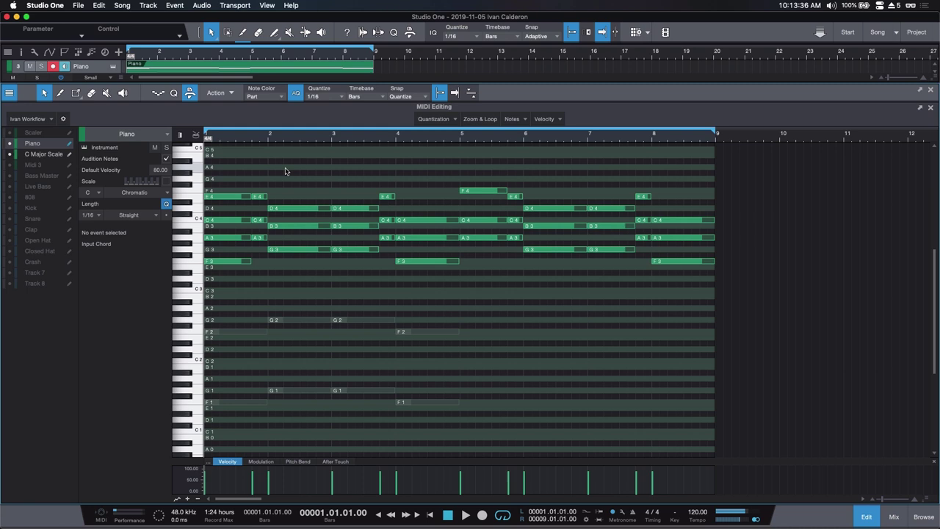
left_click(222, 197)
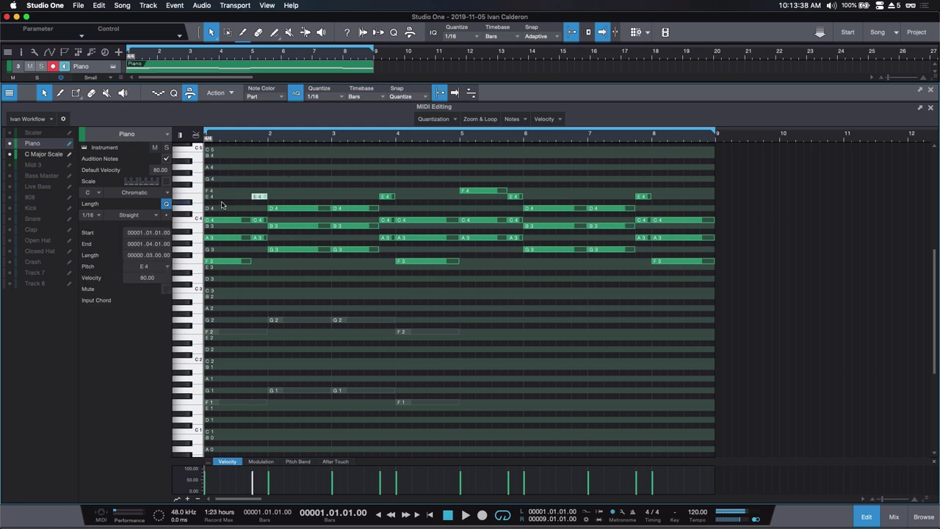
key("space")
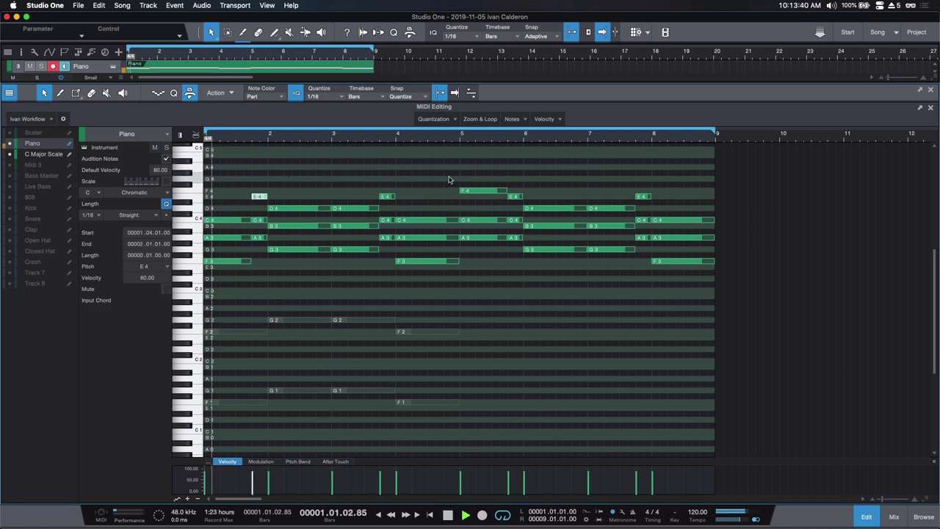
key("space")
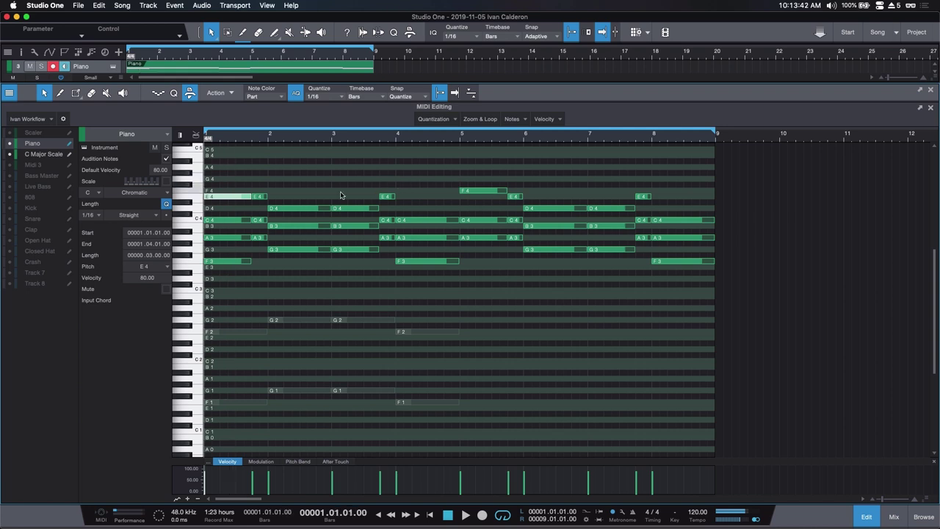
key("space")
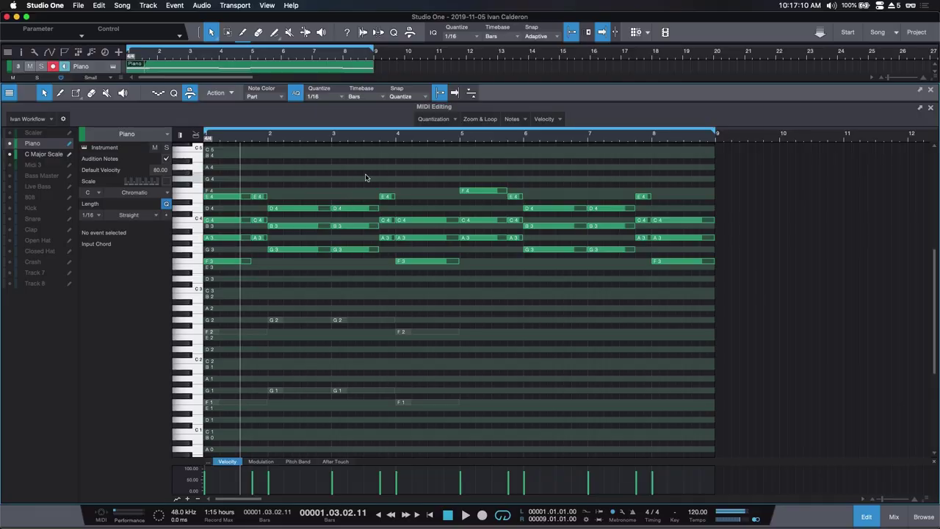
left_click_drag(292, 292, 285, 247)
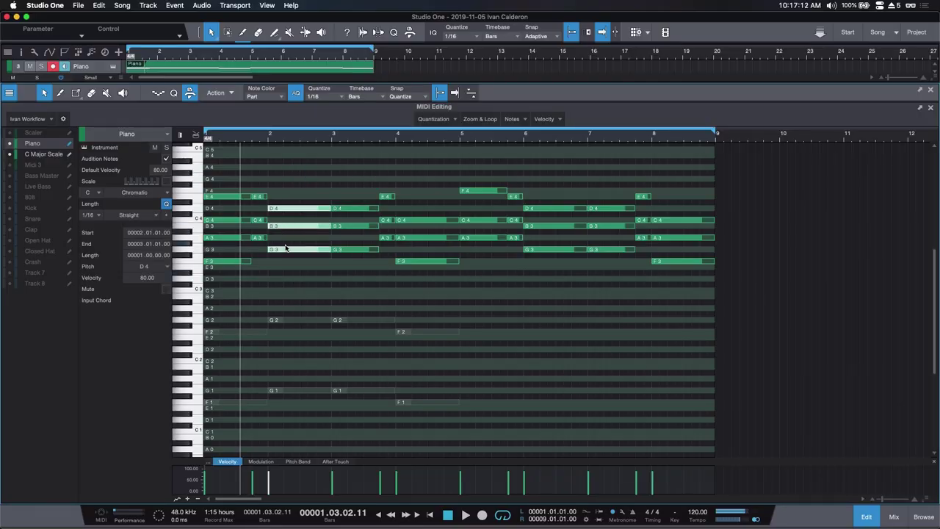
left_click(264, 194)
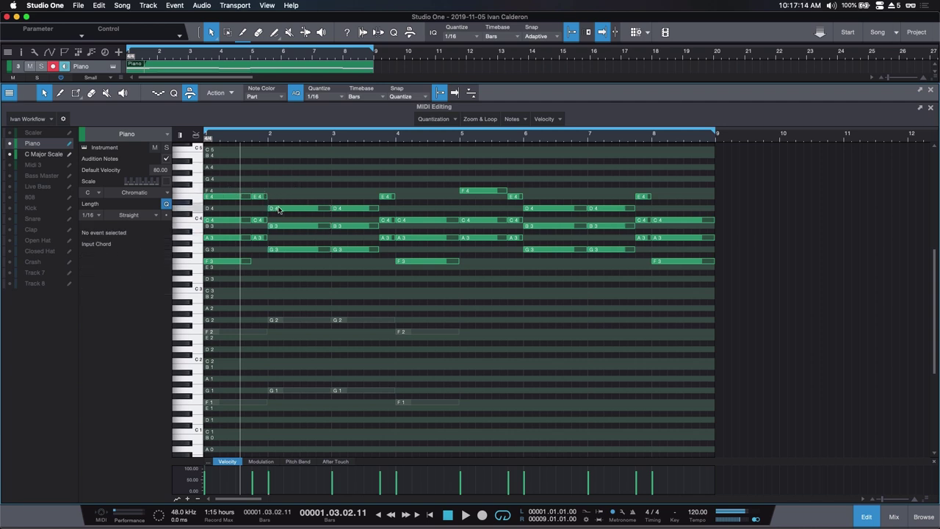
left_click_drag(279, 211, 280, 194)
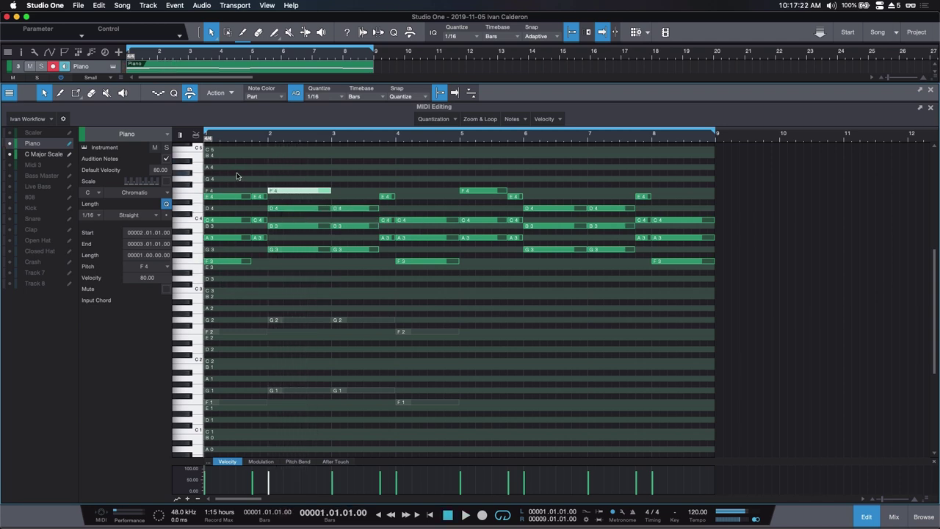
key("space")
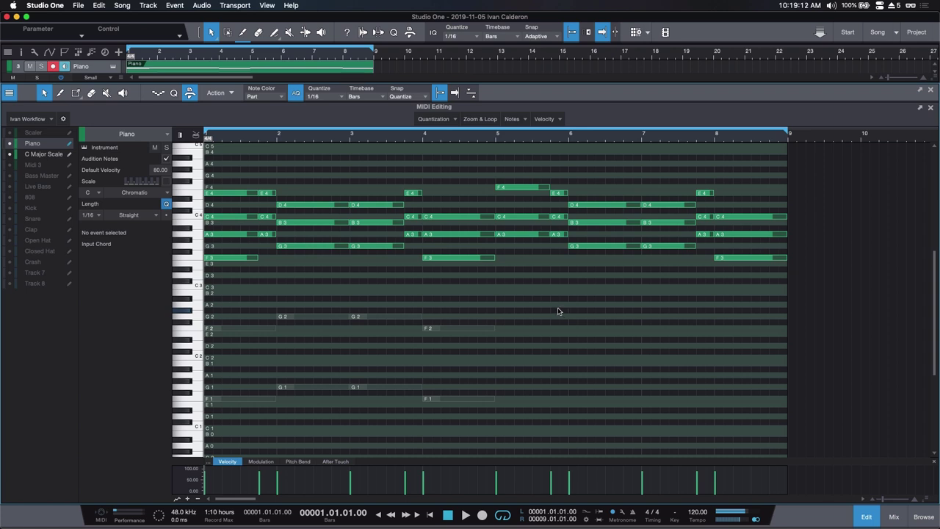
Step: Select and audition the four-note bar-1 chord
left_click_drag(246, 160, 226, 263)
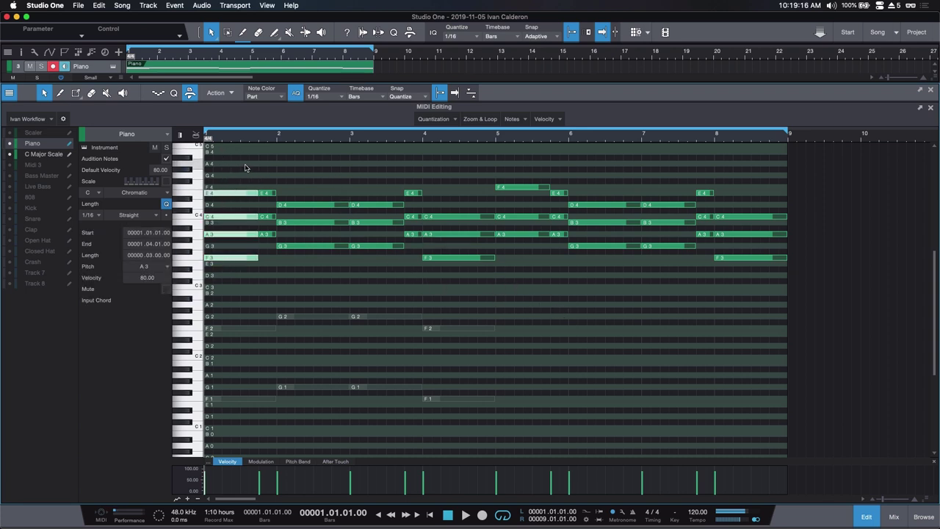
key("space")
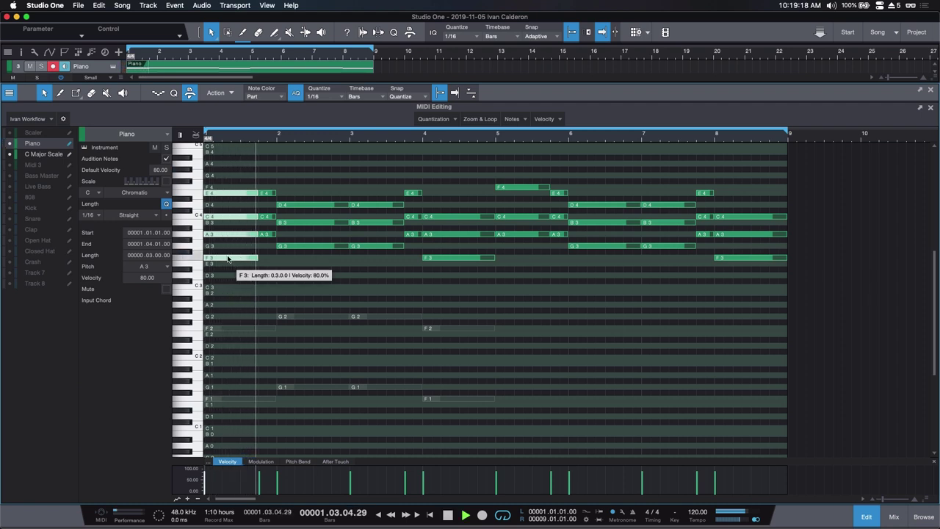
left_click(268, 197)
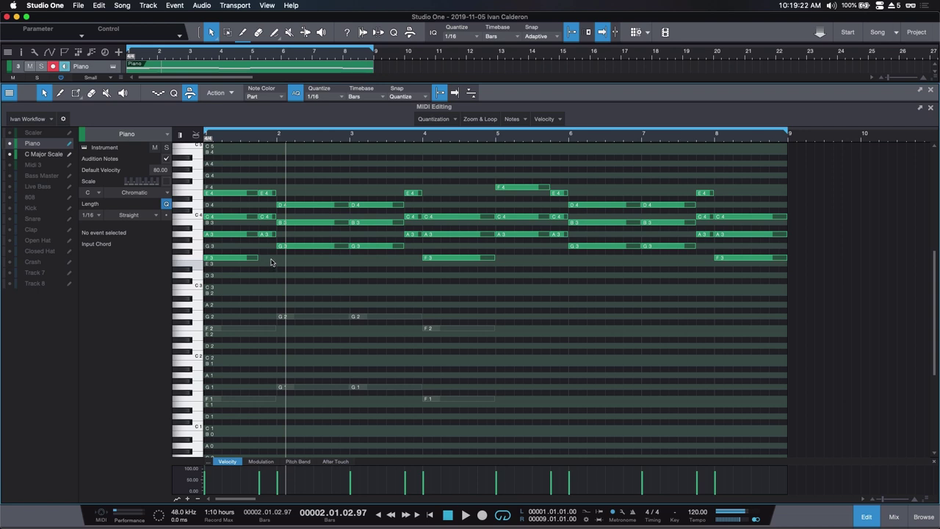
Step: Drop the short late bar-1 E4 down an octave to E3 and play from bar 1
left_click_drag(266, 168, 271, 169)
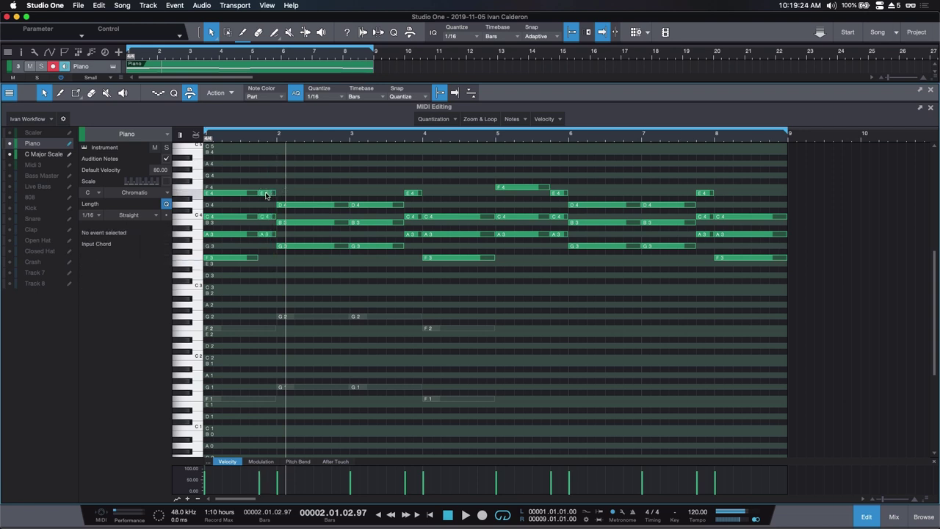
left_click_drag(271, 194, 271, 267)
left_click(349, 170)
key("Home")
key("space")
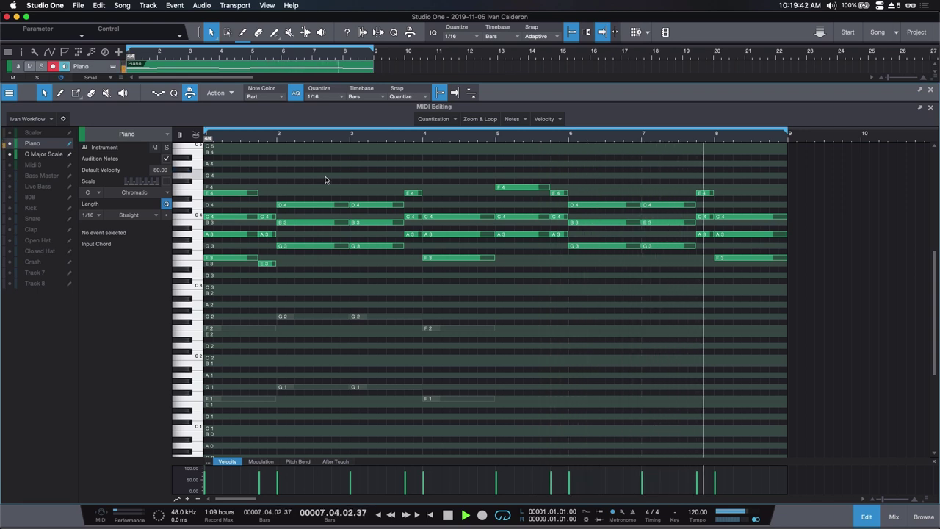
key("space")
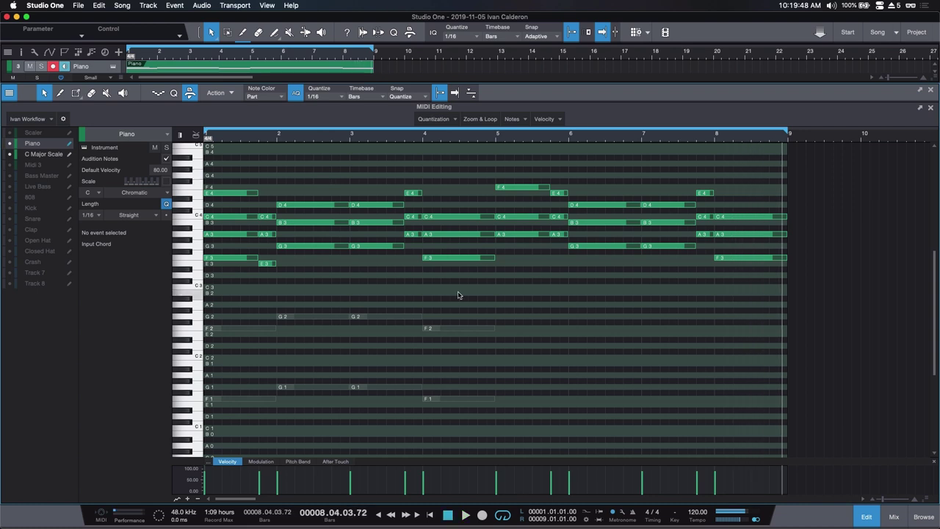
key("Home")
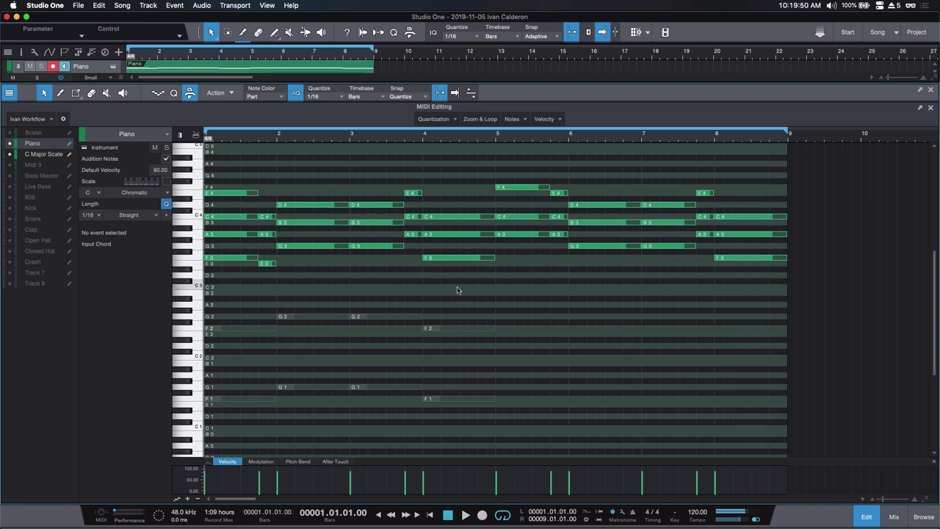
left_click_drag(227, 159, 764, 266)
Step: Unmute the octave bass notes under bars 1–4 via the note context menu
scroll(506, 301, "down", 3)
left_click_drag(531, 215, 201, 377)
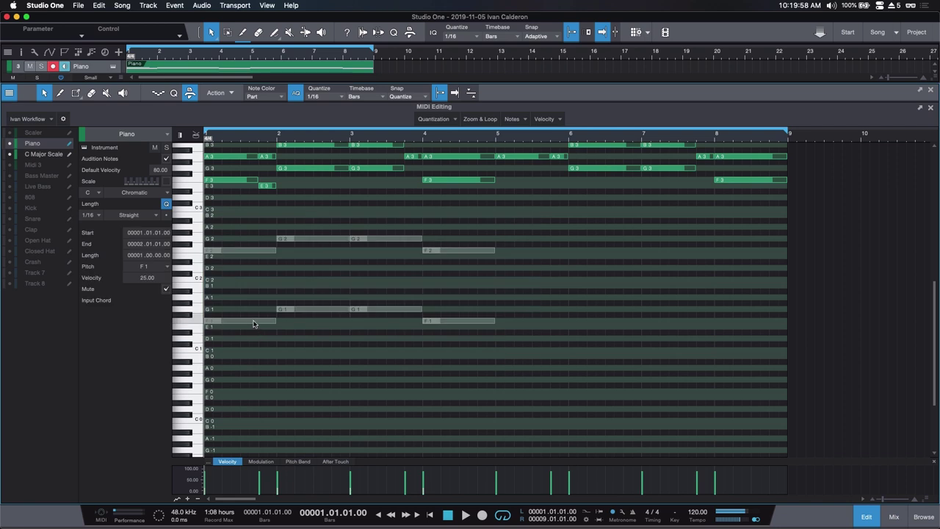
right_click(254, 323)
left_click(294, 420)
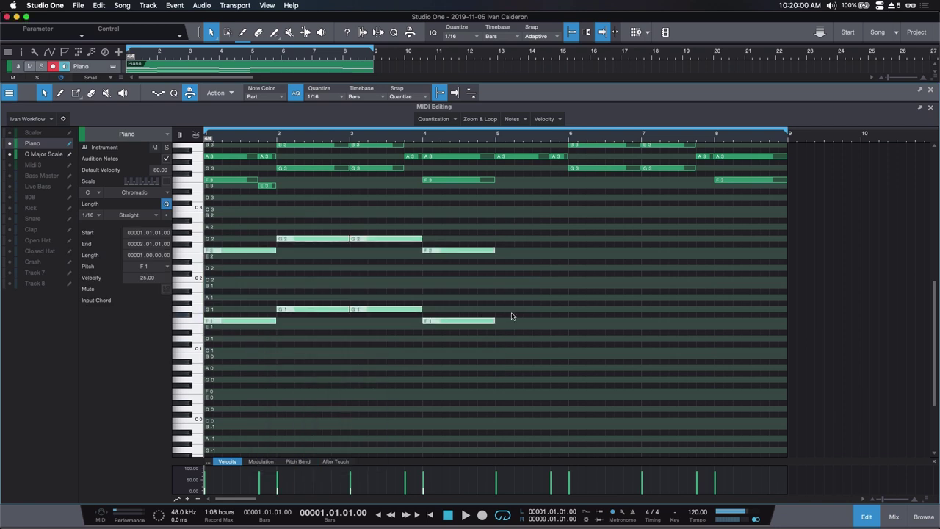
Step: Duplicate the four-bar bass pattern into bars 5–8 and play back the progression
left_click_drag(528, 200, 232, 365)
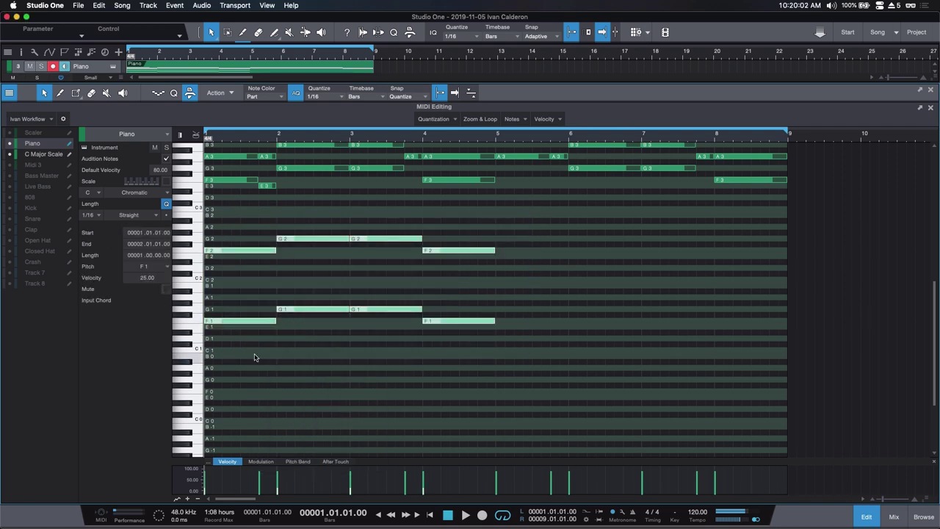
key("super+d")
left_click(512, 342)
scroll(512, 364, "up", 4)
scroll(508, 350, "up", 1)
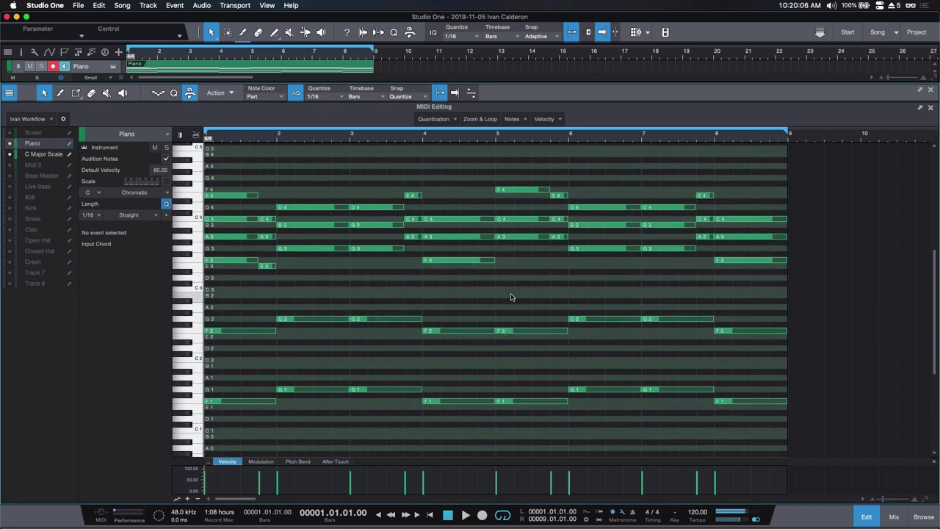
key("space")
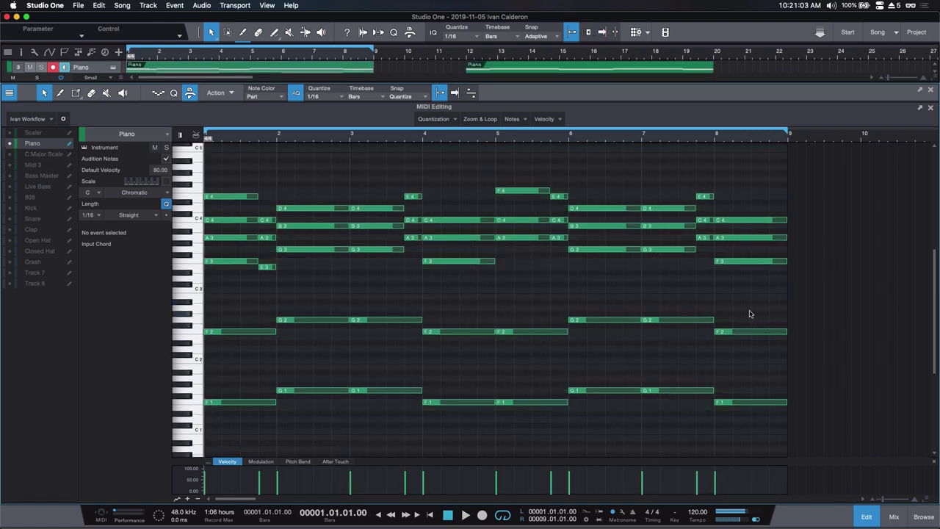
Step: Leave the editor with F2, open the later Piano part at bar 12, and play it zoomed out to bars 8–26
key("F2")
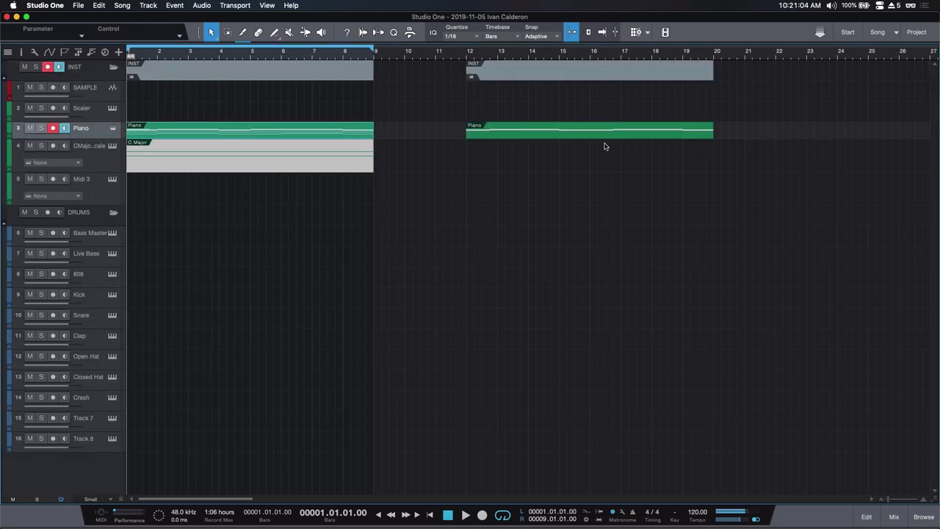
double_click(563, 136)
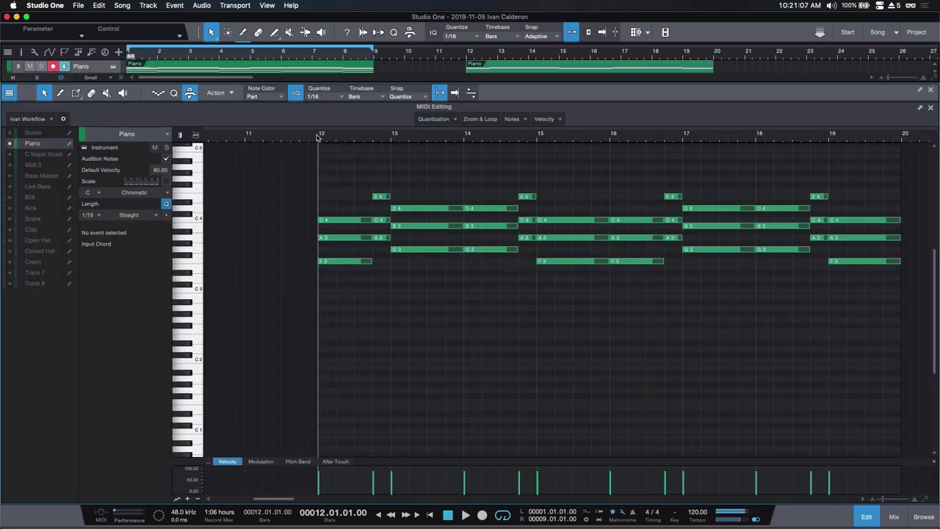
key("space")
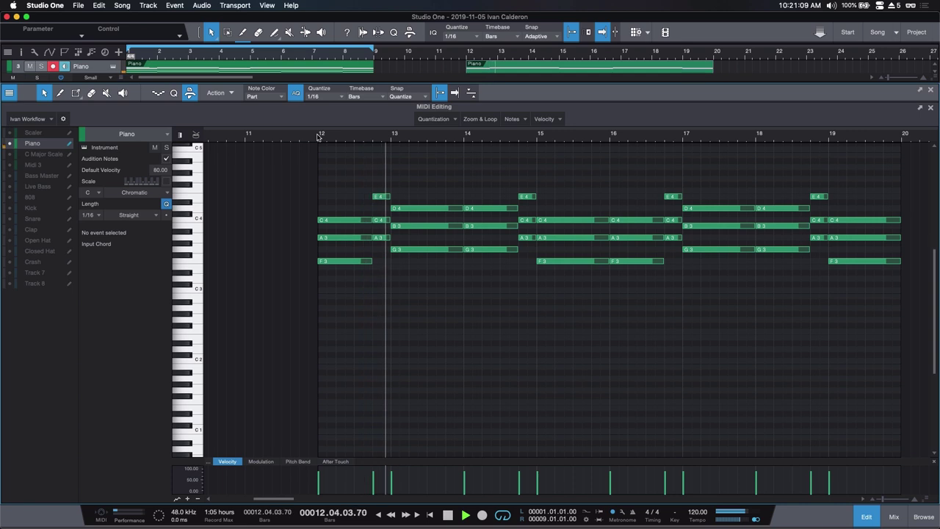
key("w")
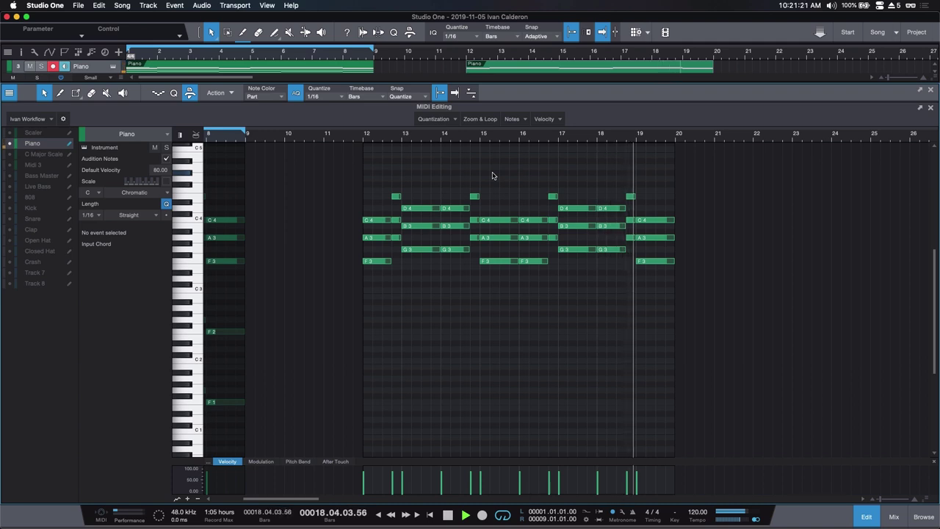
key("space")
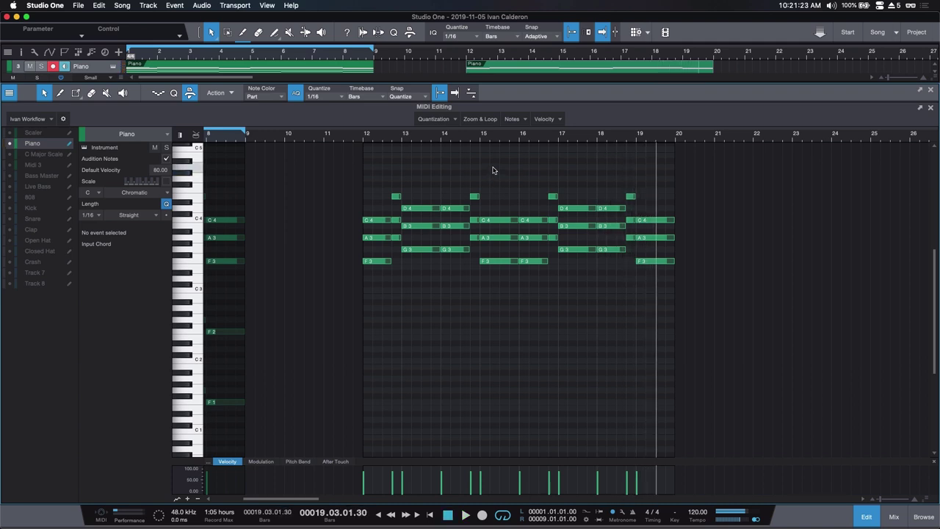